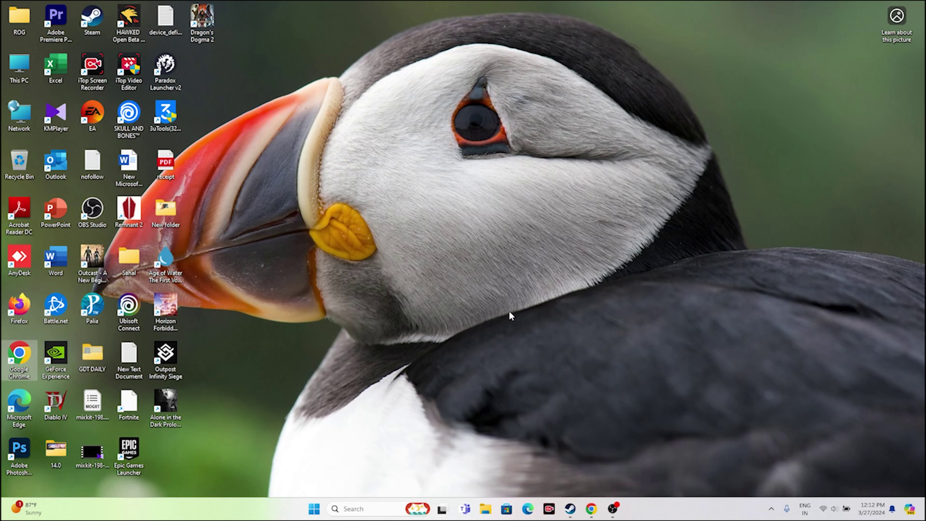
- Open Windows Settings at Date & time and check the automatic time zone and time options
click(379, 509)
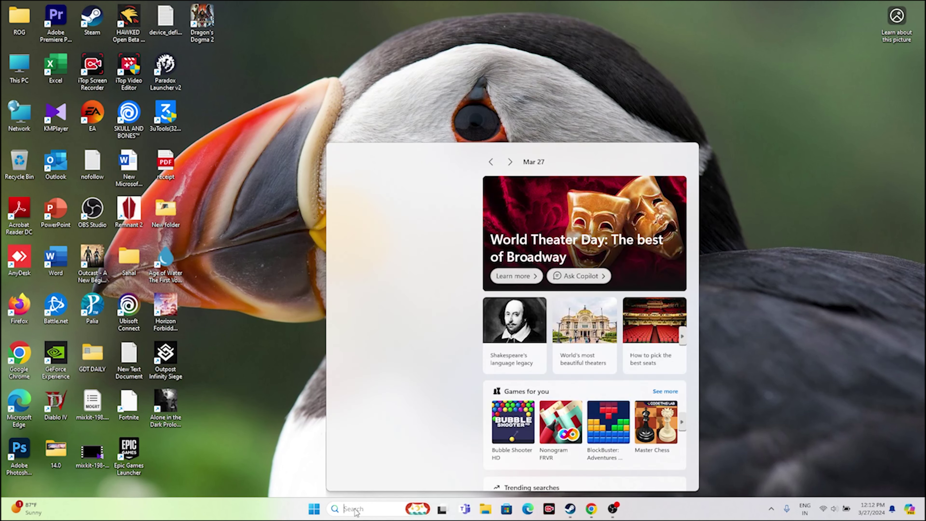
click(393, 316)
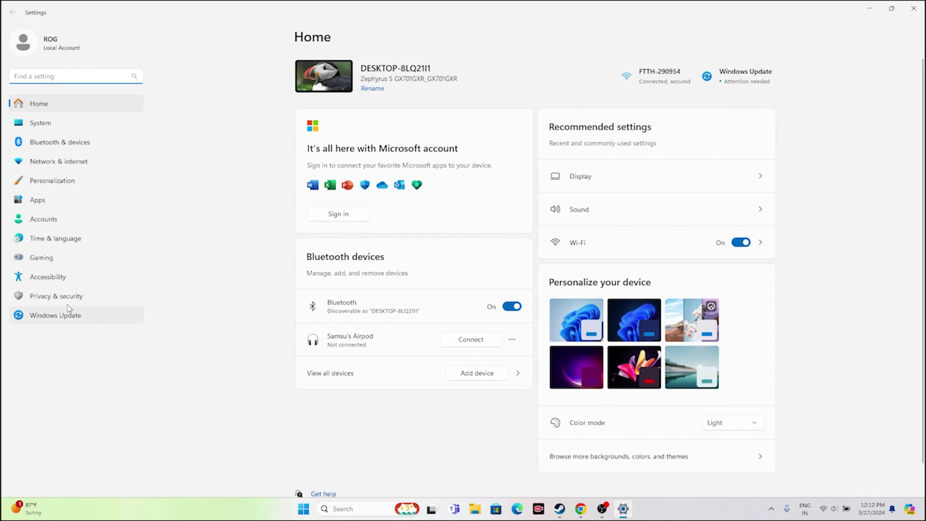
click(53, 239)
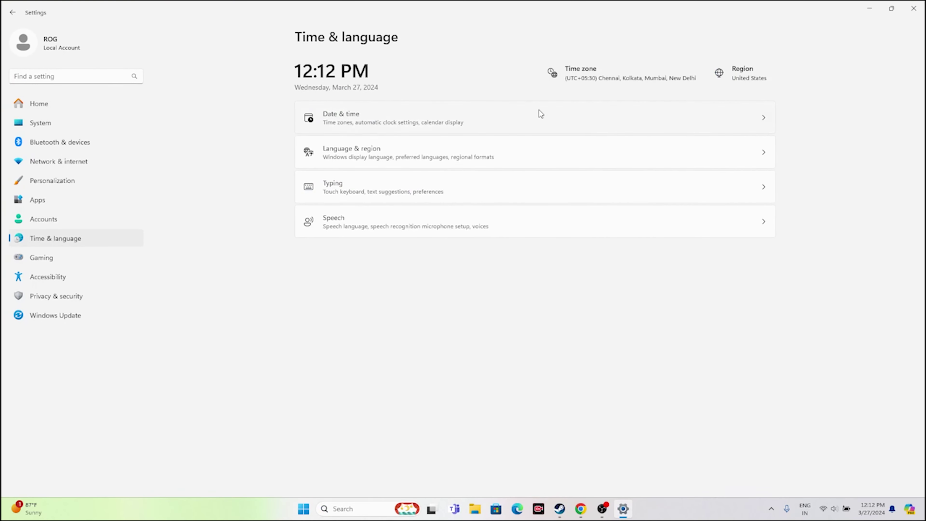
click(358, 116)
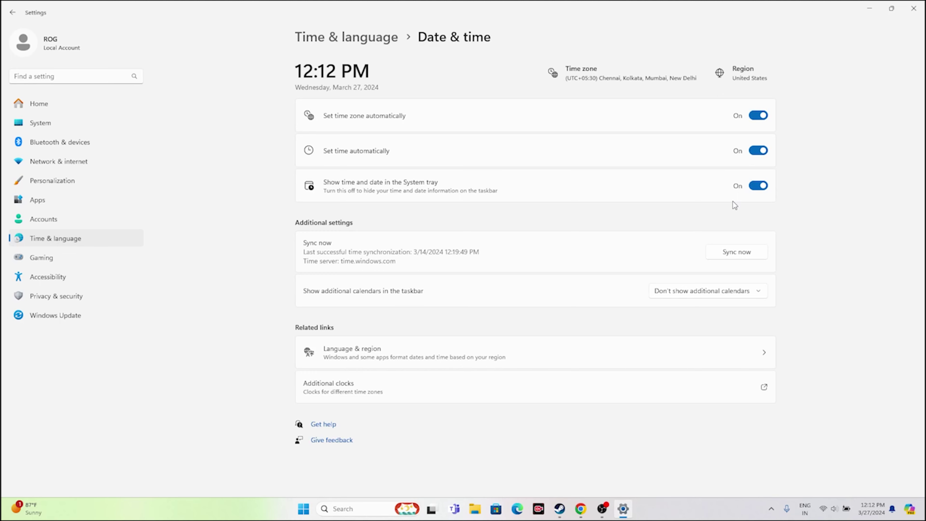
- Review the Language & region settings, including the available countries for Country or region, and close Settings
click(13, 12)
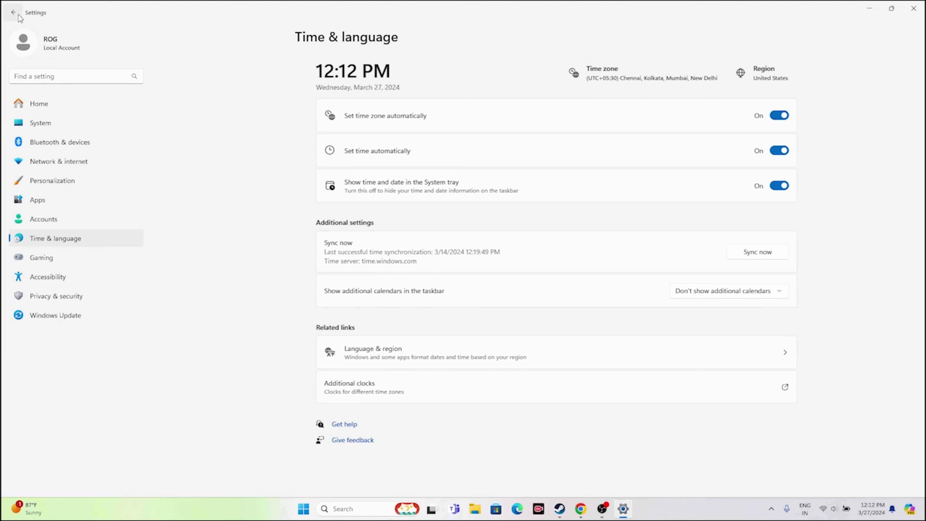
click(377, 149)
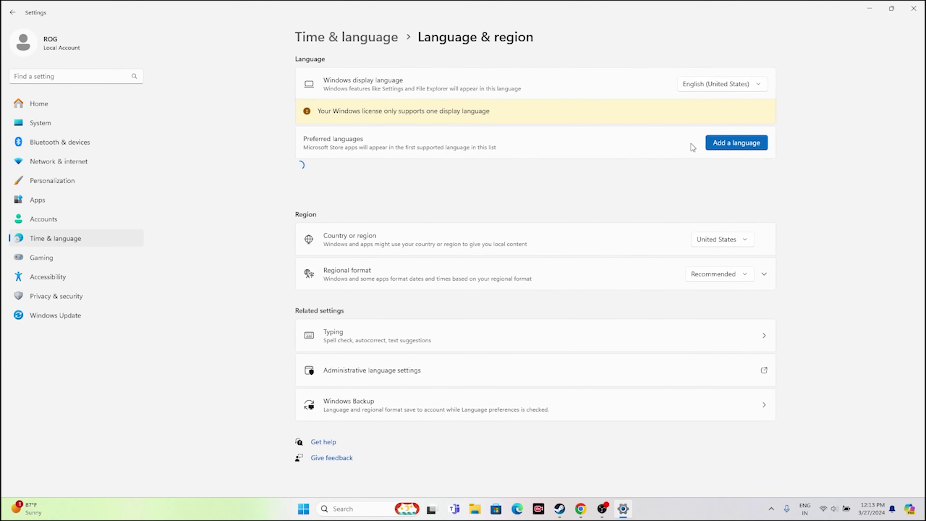
click(744, 240)
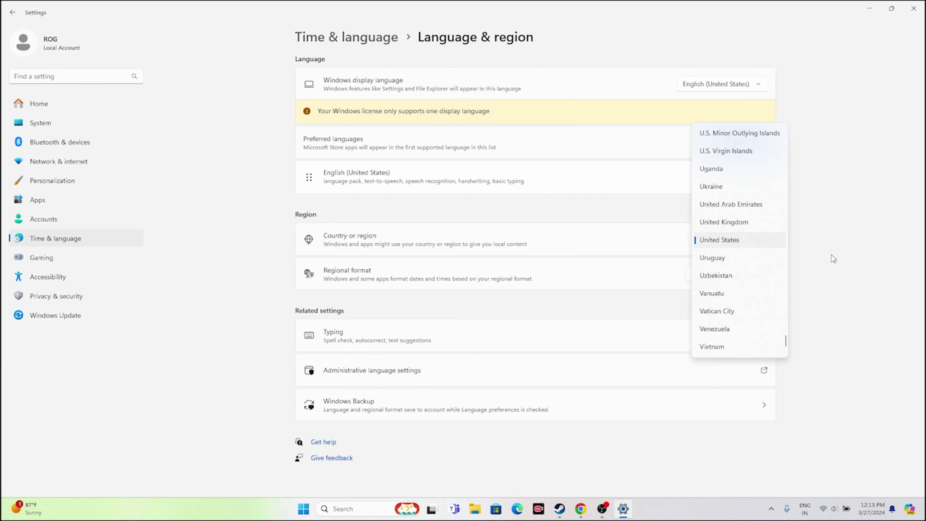
click(838, 254)
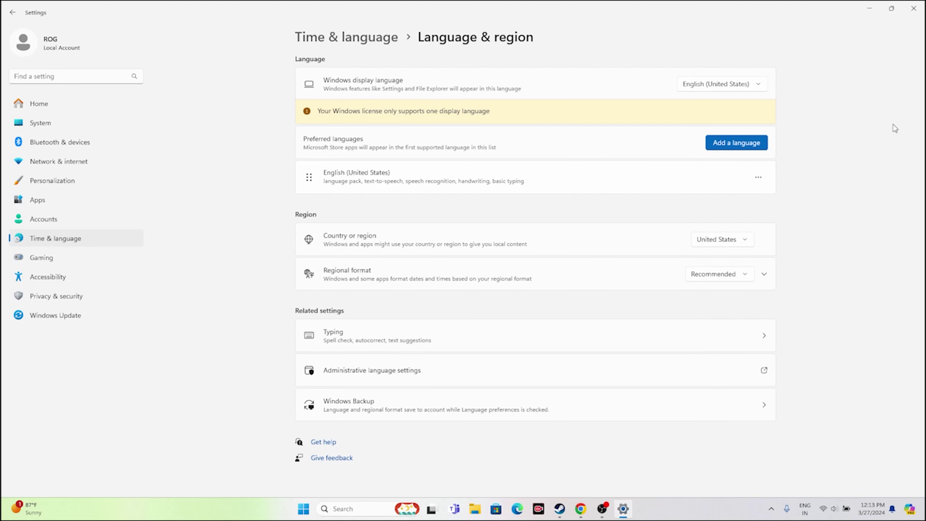
click(914, 8)
- View the Outpost: Infinity Siege library page in Steam and the Documents folder in File Explorer
click(574, 503)
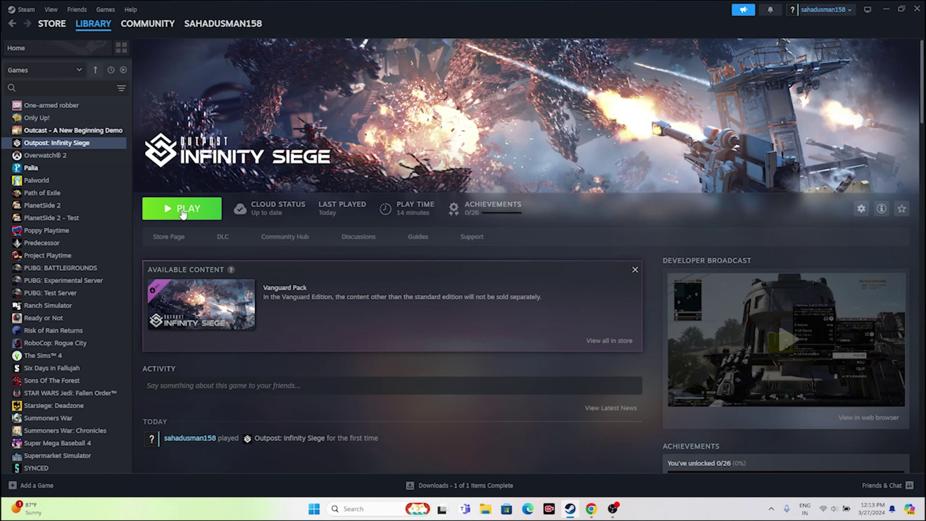
click(886, 10)
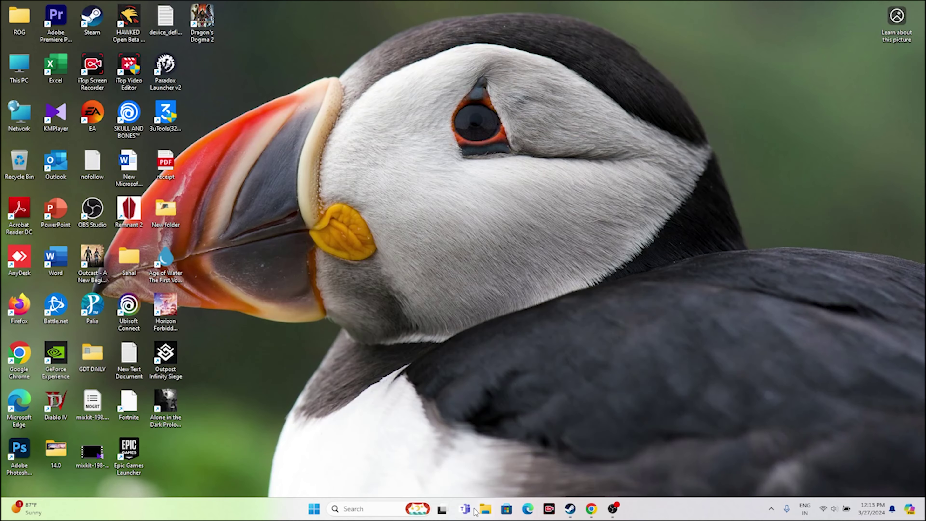
click(485, 511)
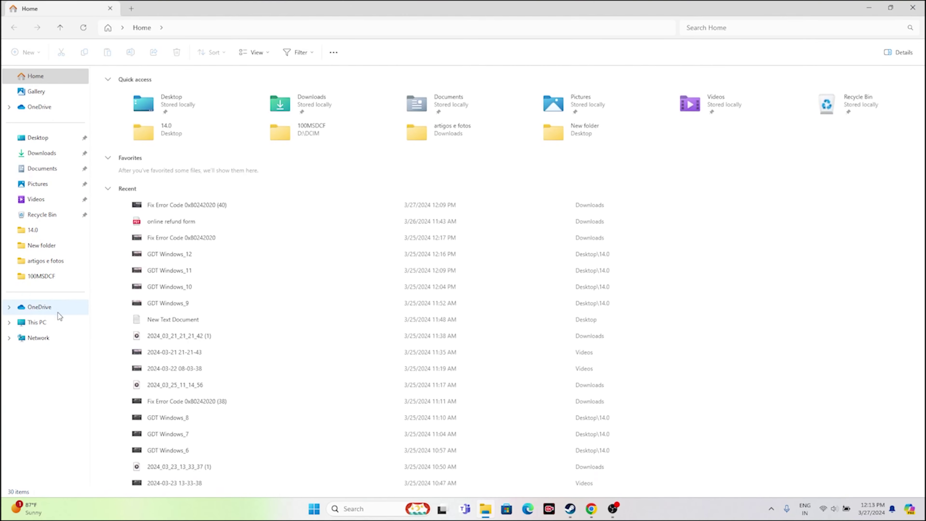
click(48, 322)
click(35, 168)
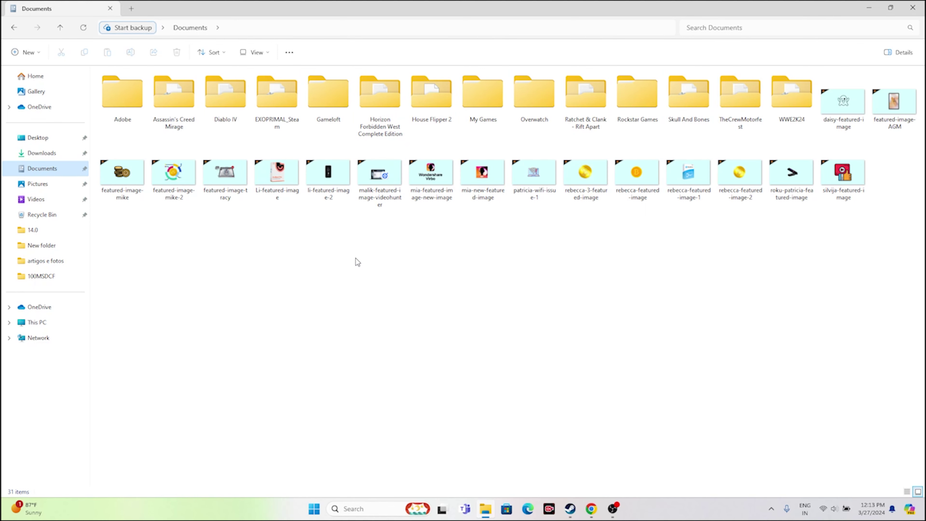
click(913, 7)
- Return to Steam briefly, minimize it, and open Windows Defender Firewall's allowed apps list from Control Panel
click(570, 508)
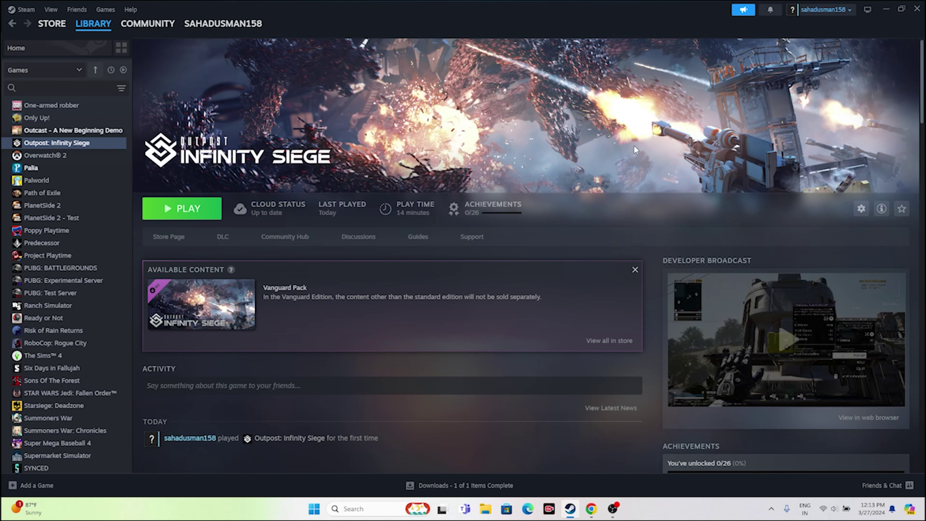
click(886, 9)
click(333, 506)
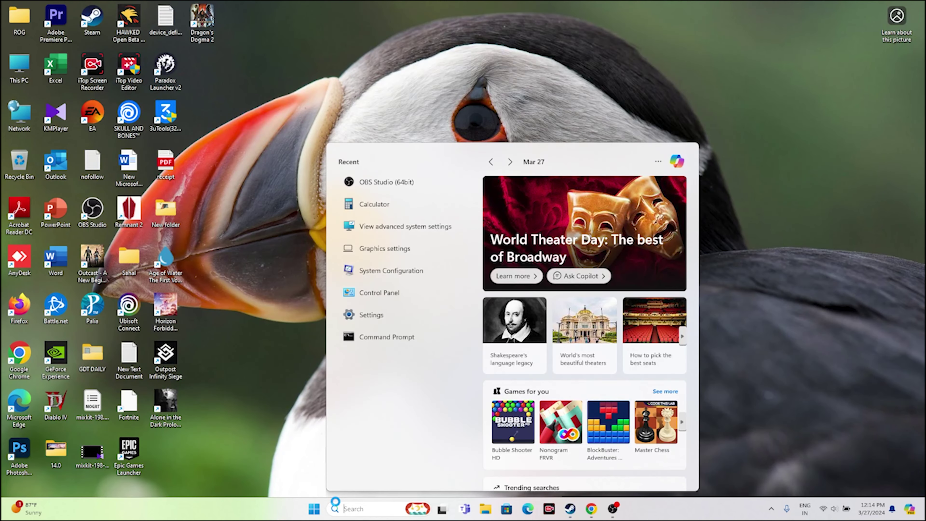
text(control)
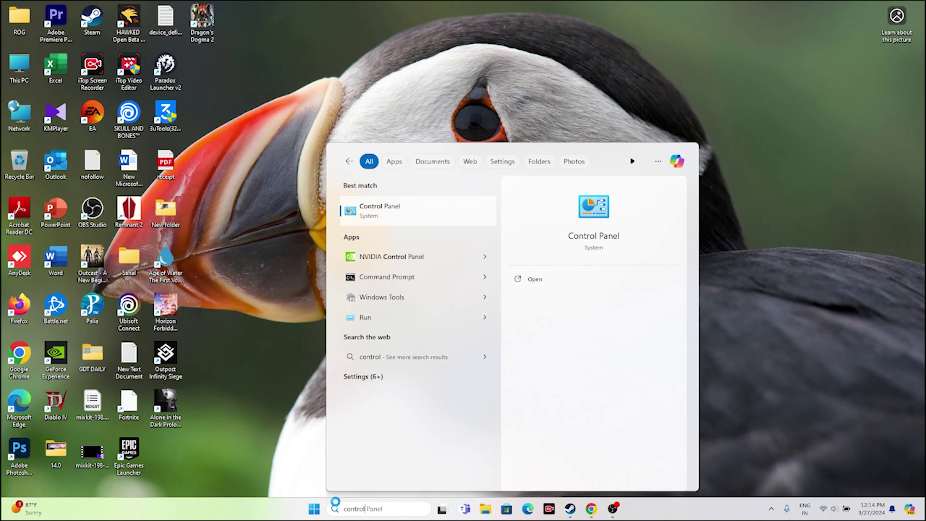
click(394, 210)
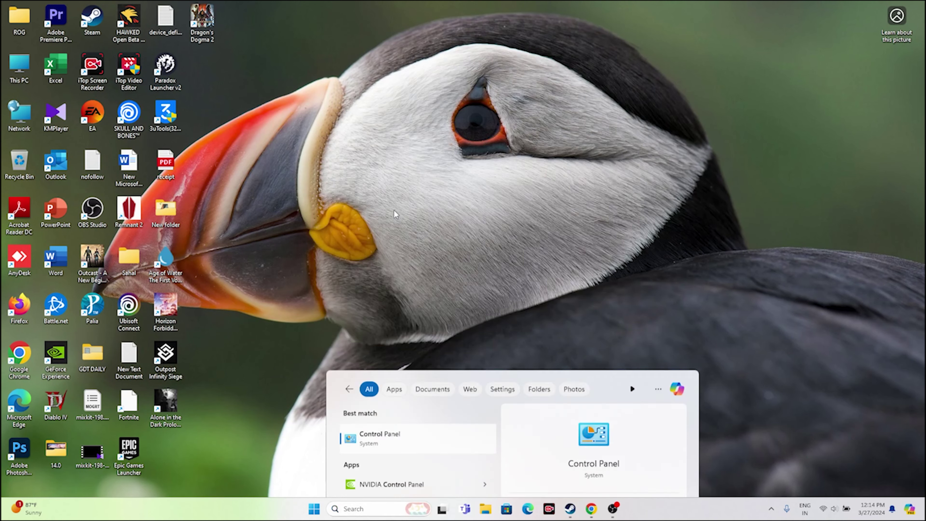
click(327, 78)
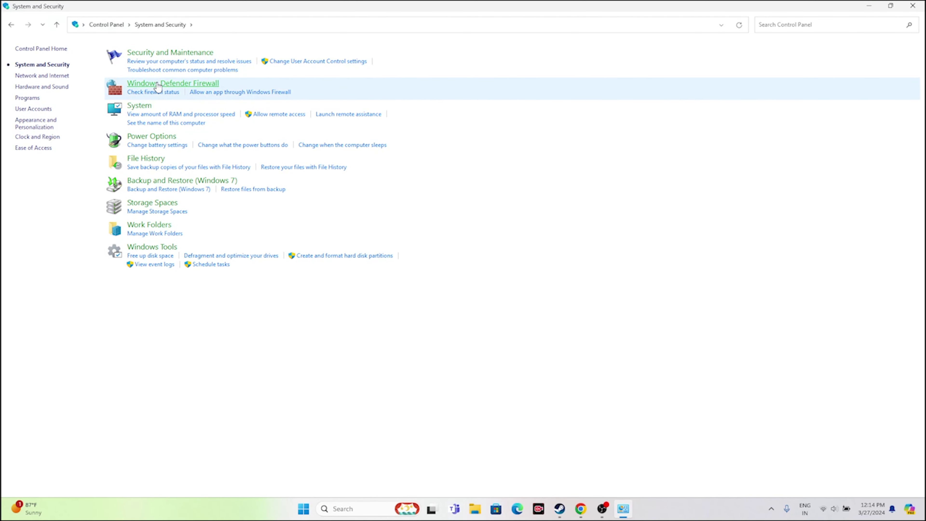
click(163, 91)
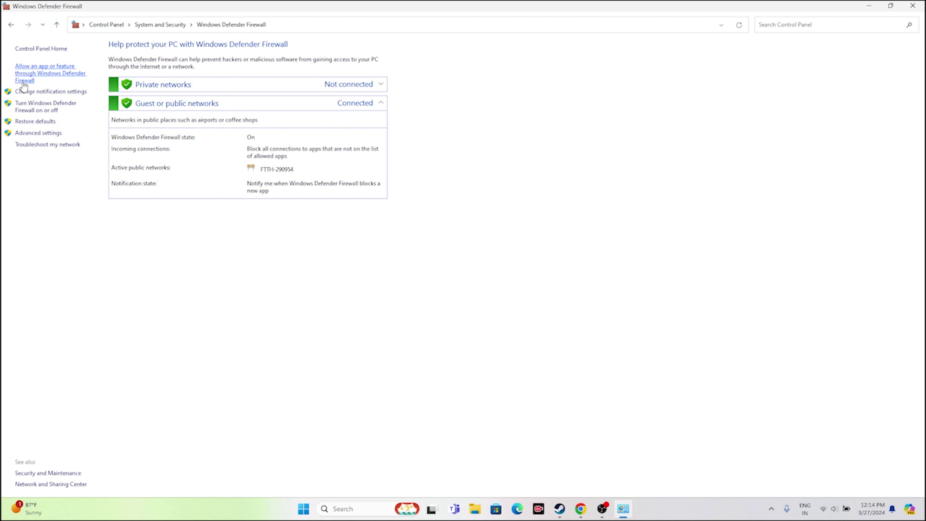
click(23, 70)
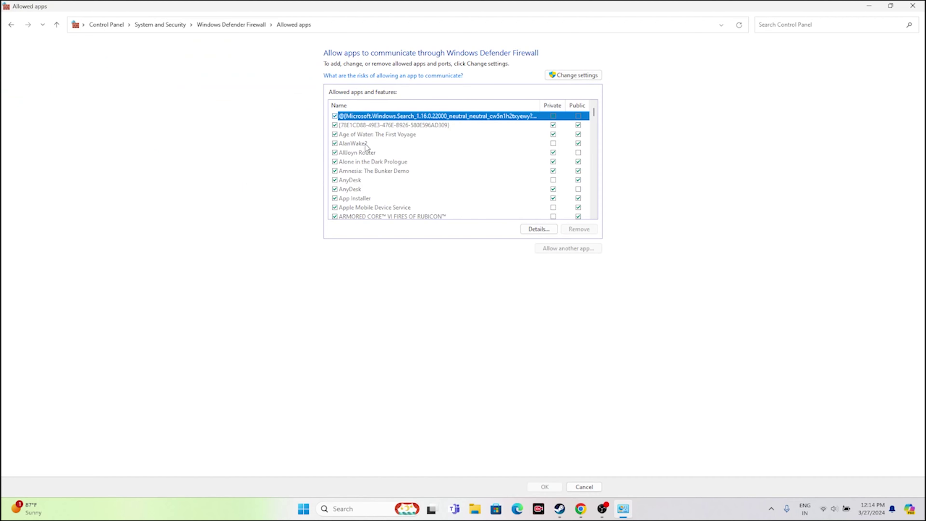
- Find the Outpost and Outpost: Infinity Siege entries in the allowed apps list and unlock the list for changes
scroll(381, 140, down, 12)
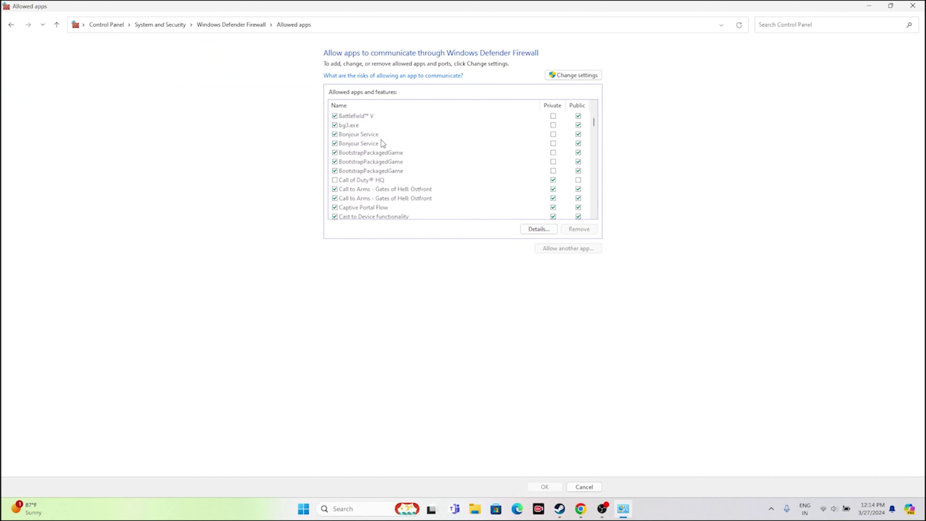
scroll(381, 140, down, 10)
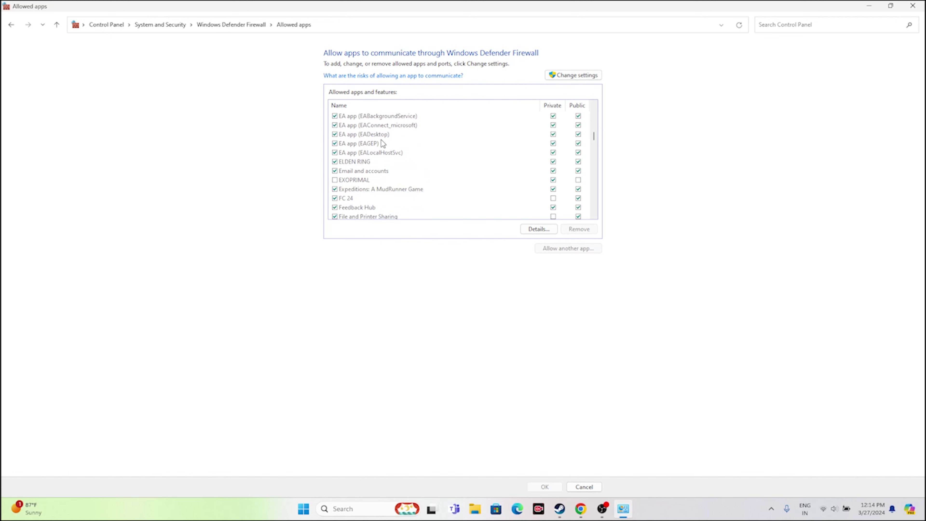
scroll(381, 140, down, 12)
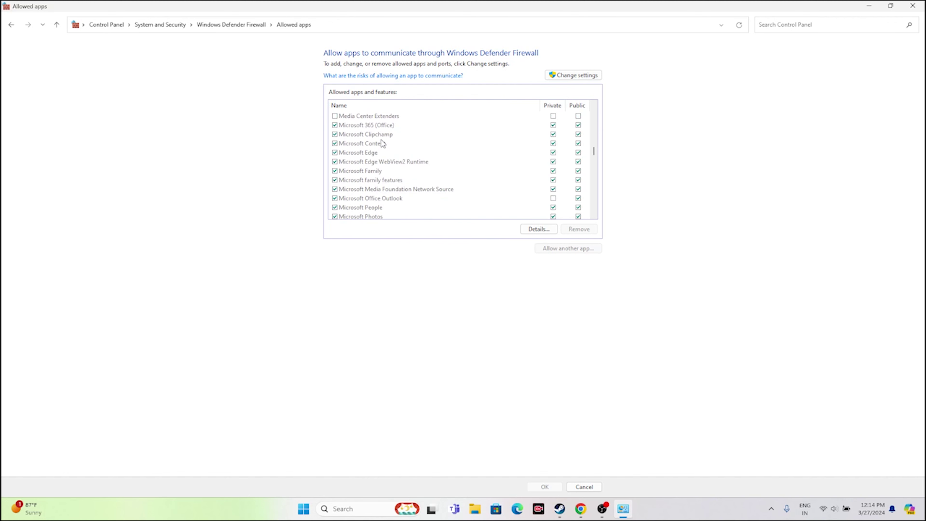
scroll(381, 142, down, 9)
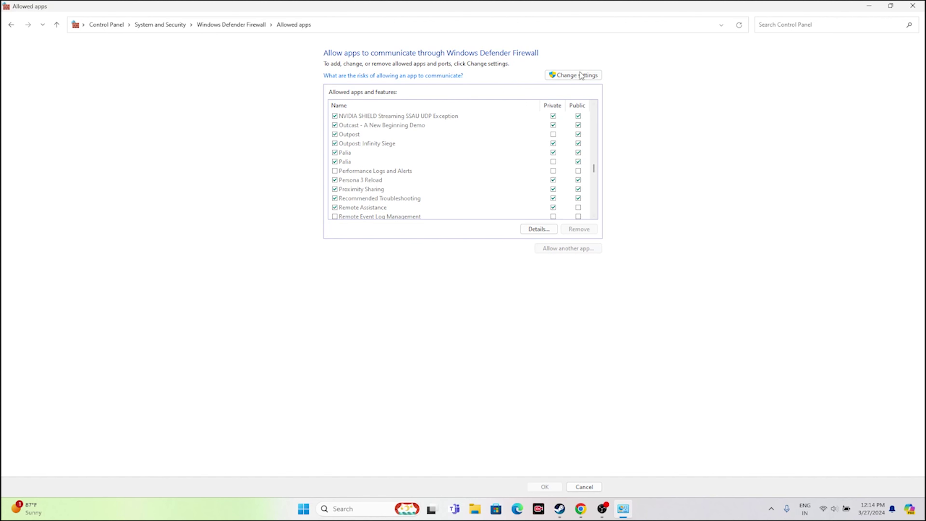
click(570, 76)
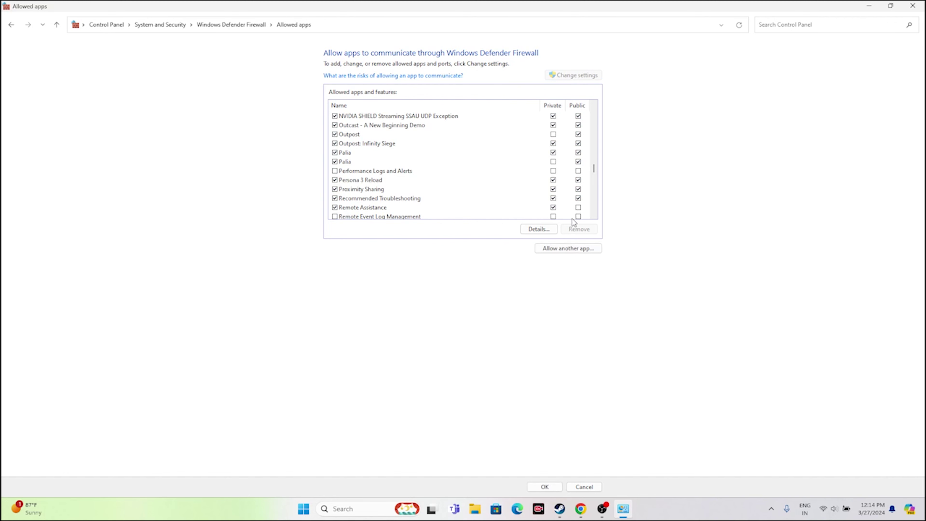
- Start allowing another app and browse for it in Program Files (x86) > Steam > steamapps > common on drive C
click(566, 248)
click(531, 301)
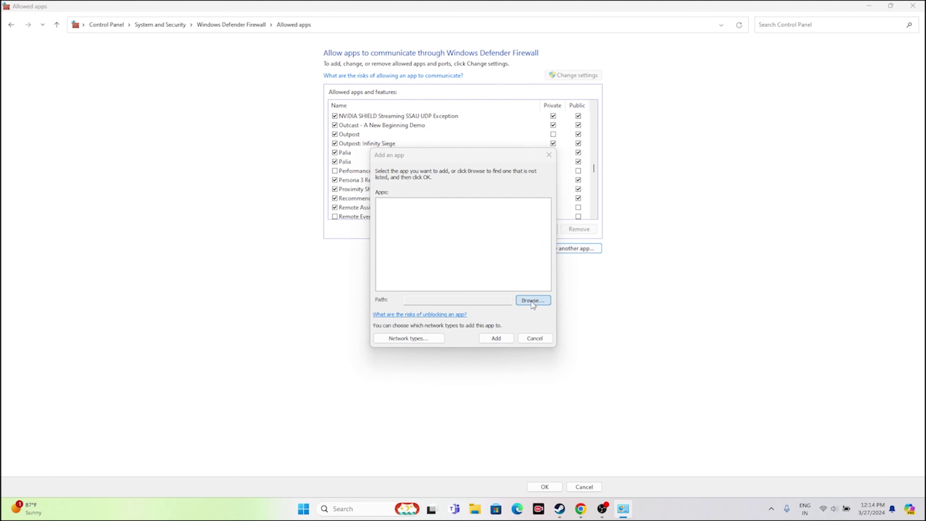
scroll(401, 303, down, 3)
click(408, 334)
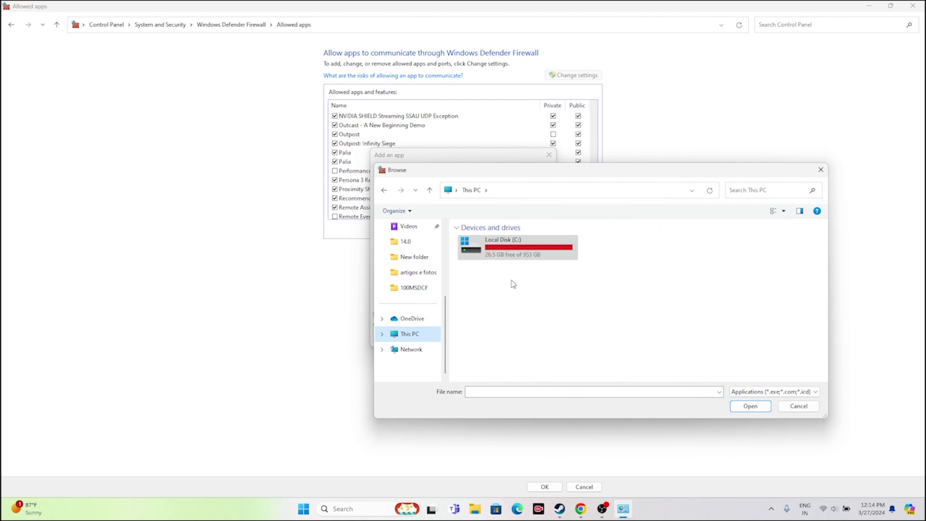
double_click(511, 249)
double_click(506, 330)
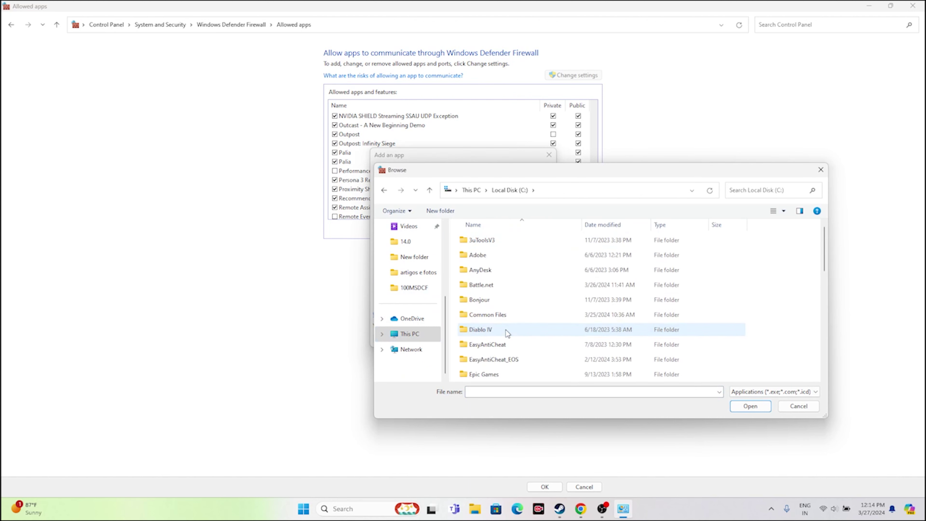
scroll(509, 306, down, 3)
double_click(499, 298)
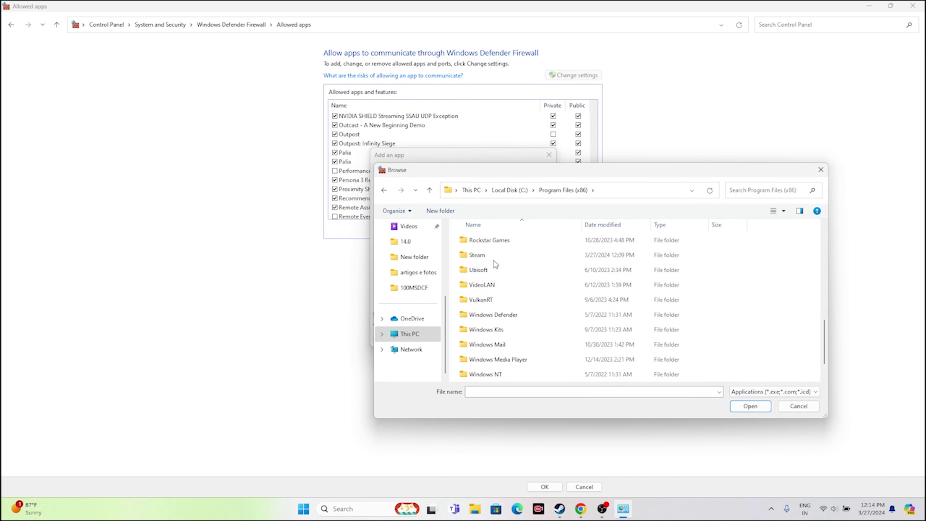
scroll(495, 266, down, 5)
click(497, 243)
double_click(498, 244)
double_click(498, 241)
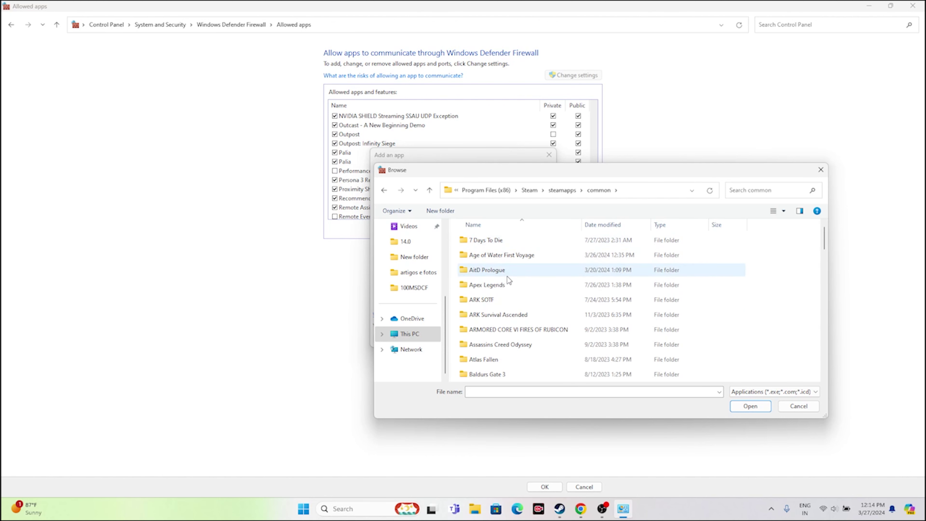
- Choose the U01 application from the Outpost folder as the app to allow through the firewall
scroll(506, 276, down, 12)
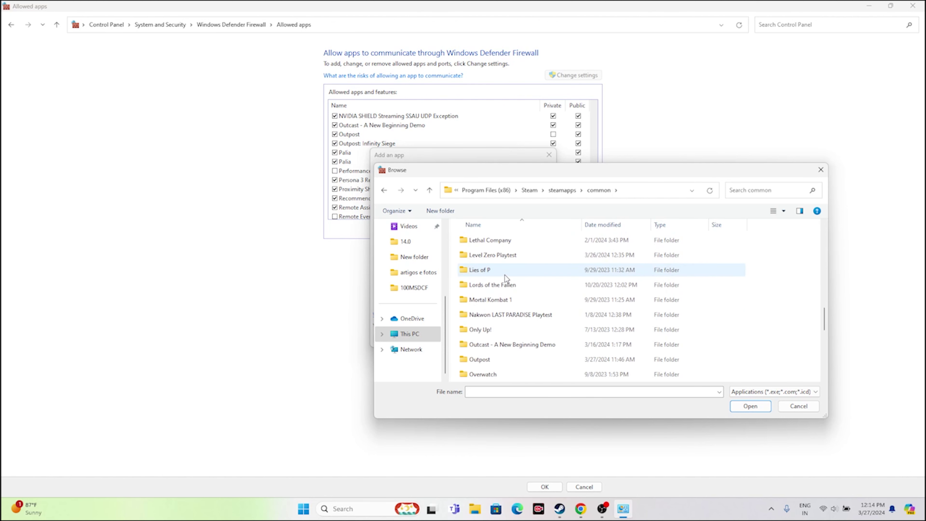
scroll(505, 277, up, 1)
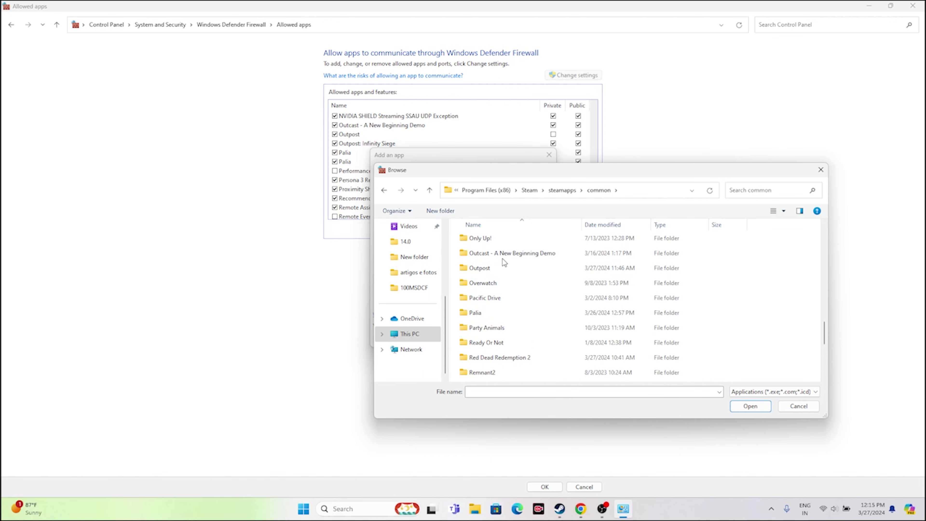
double_click(491, 269)
click(474, 270)
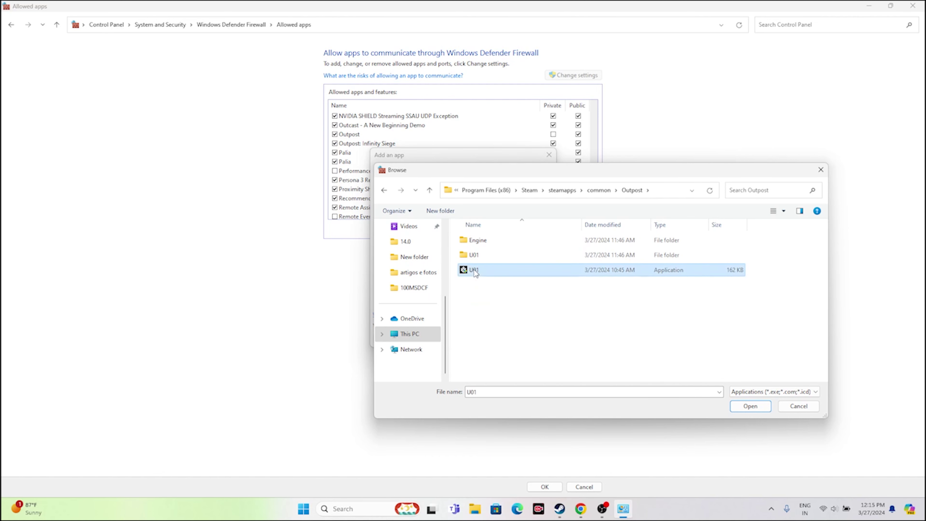
click(763, 408)
- Try to add the chosen game application to the firewall's allowed apps, and close the Add an app dialog and Control Panel
click(496, 339)
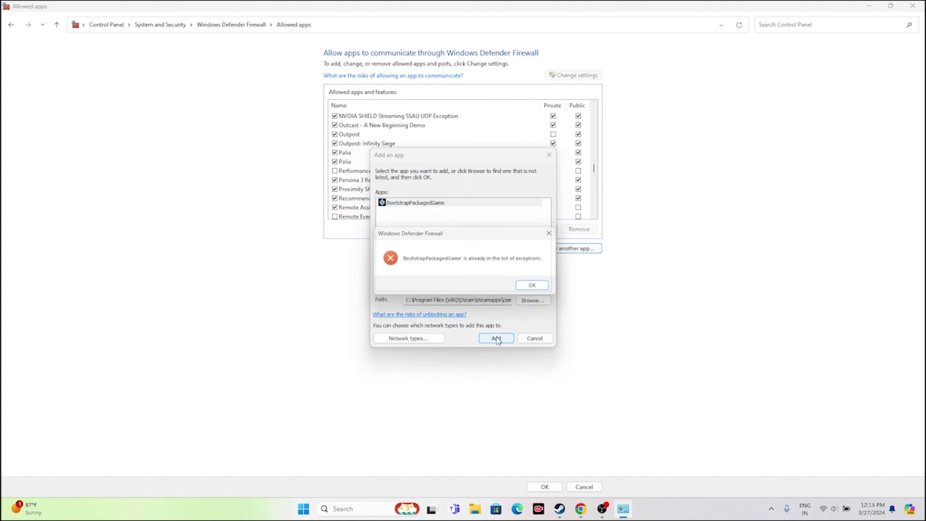
click(538, 287)
click(549, 154)
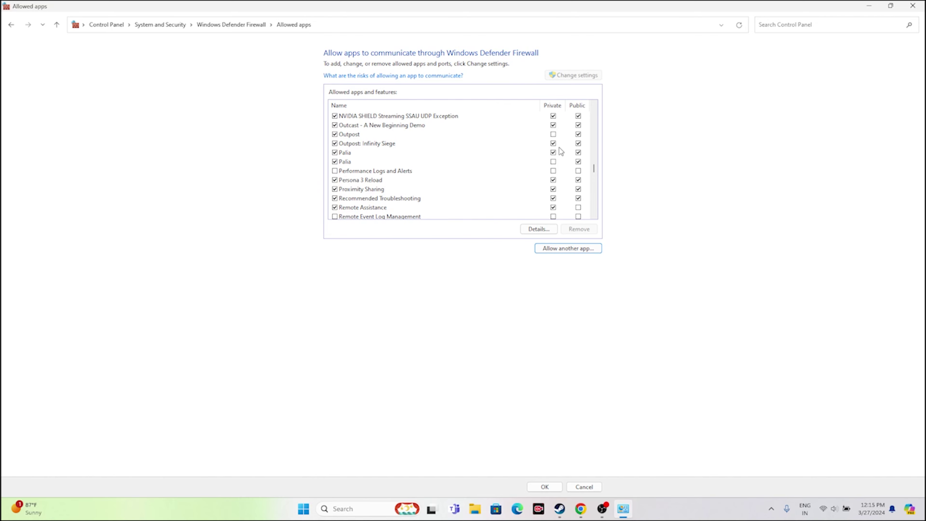
click(913, 5)
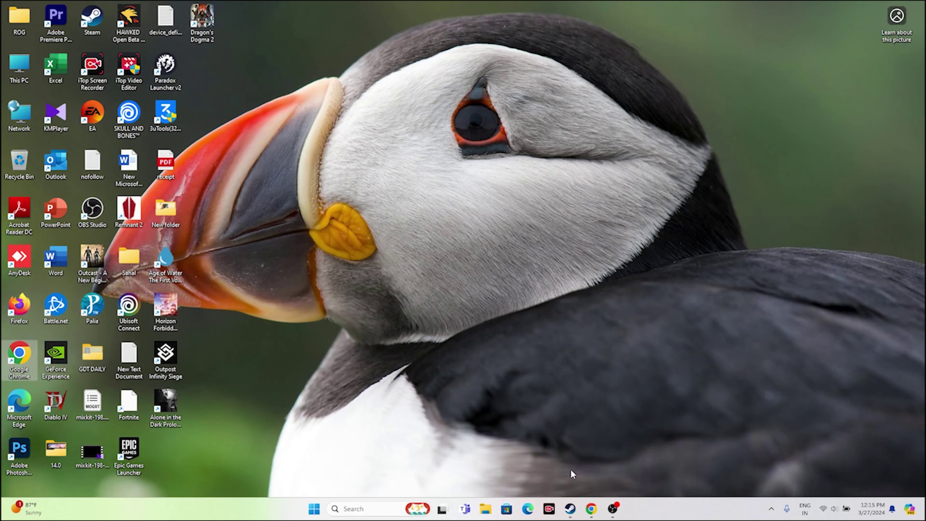
- Switch to Steam, launch Outpost: Infinity Siege with the U01 -dx12 arguments, and cancel the repeated launch prompt
click(571, 509)
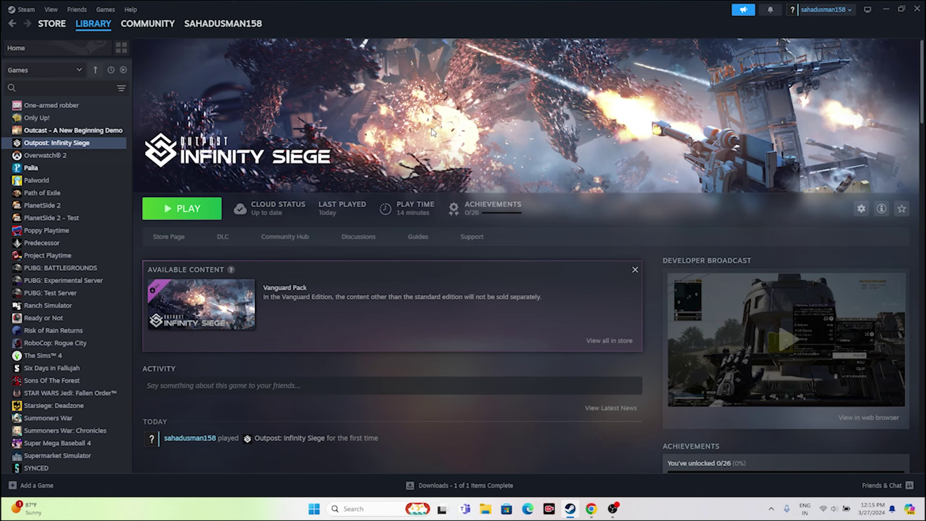
click(191, 210)
key(XF86AudioMute)
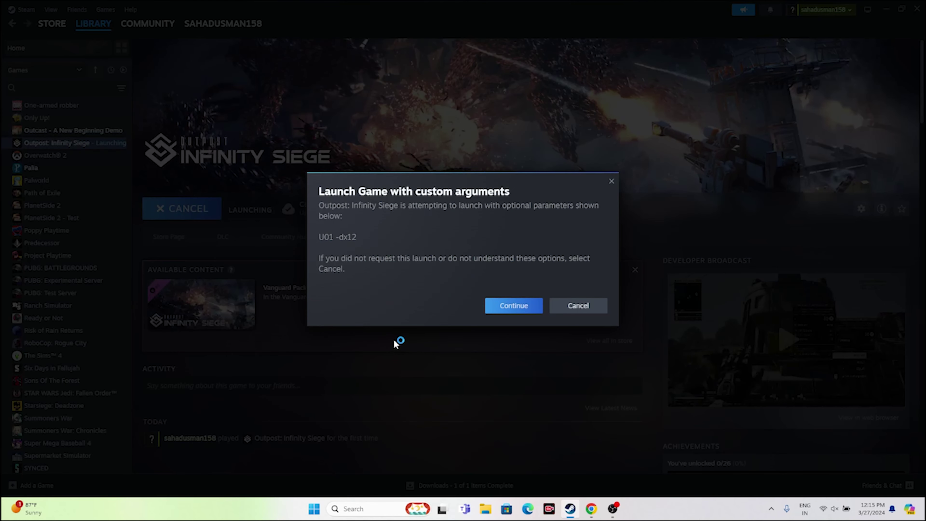
click(507, 309)
click(527, 305)
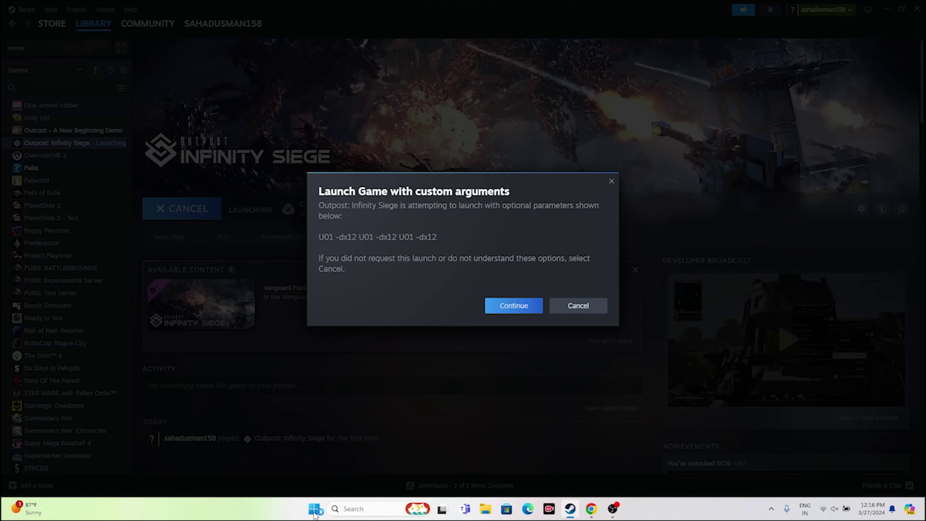
key(super+x)
click(579, 306)
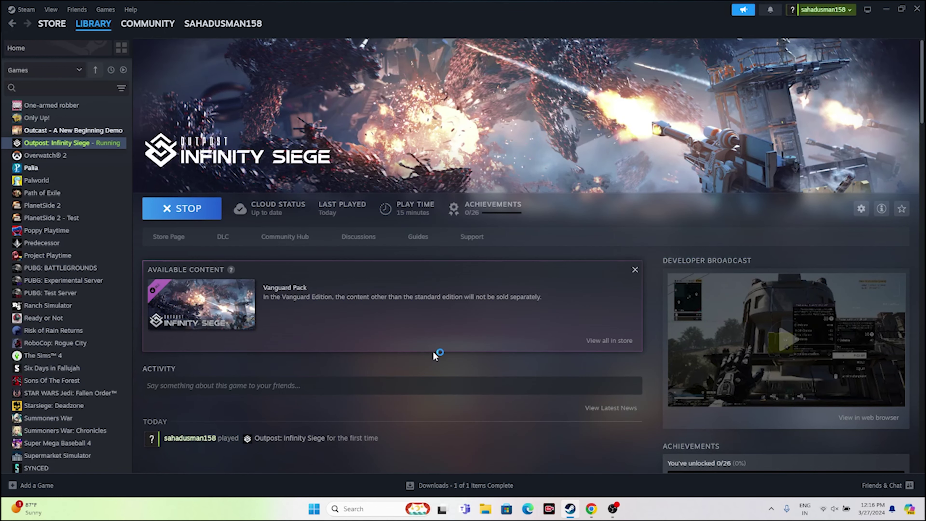
- Open Task Manager, examine the running apps and background processes, and close it
right_click(313, 507)
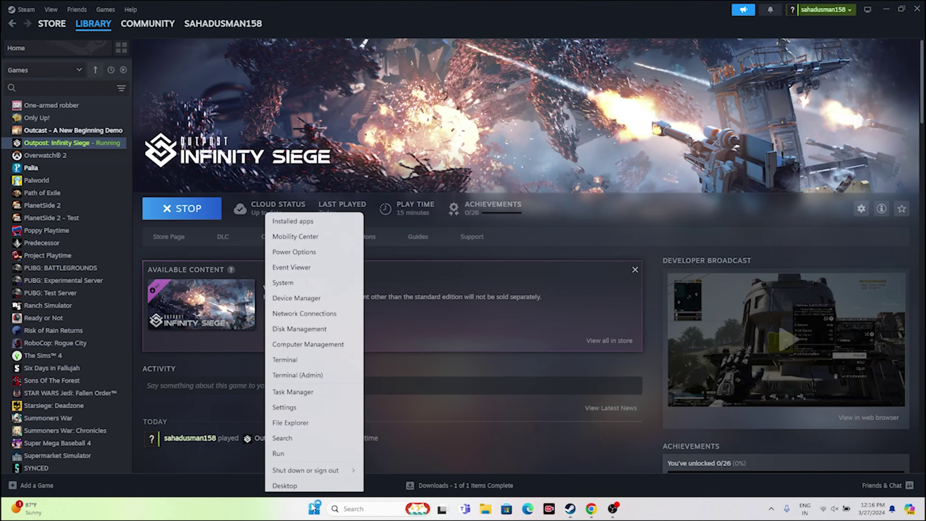
click(317, 392)
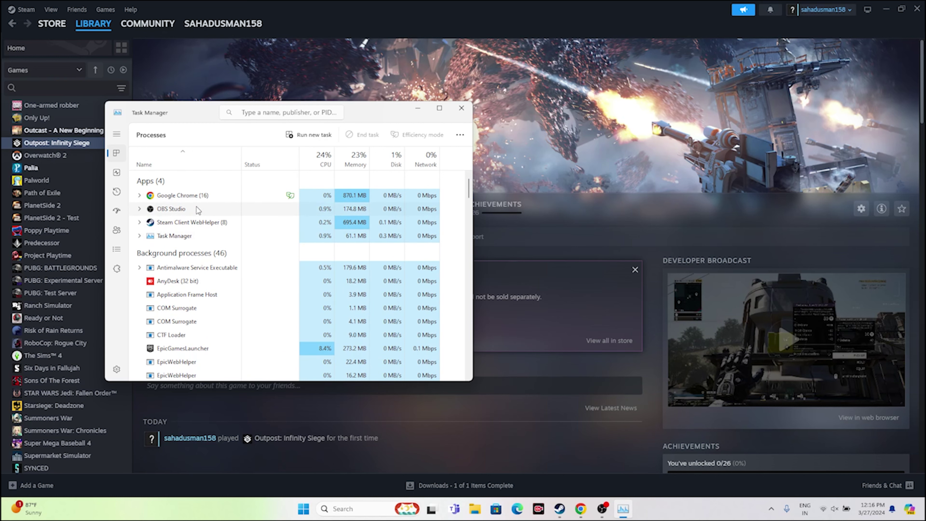
click(461, 108)
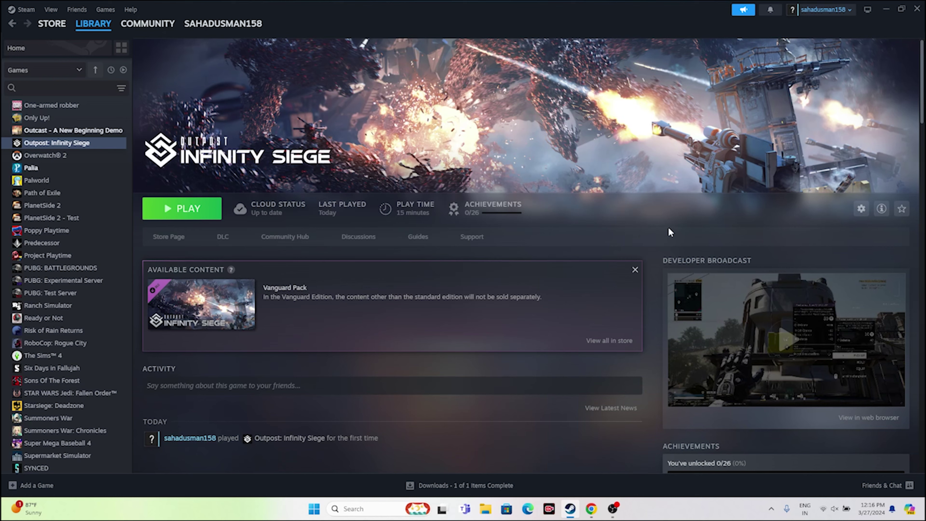
- Minimize Steam, search Windows for "system", and open System Configuration
click(886, 8)
click(364, 505)
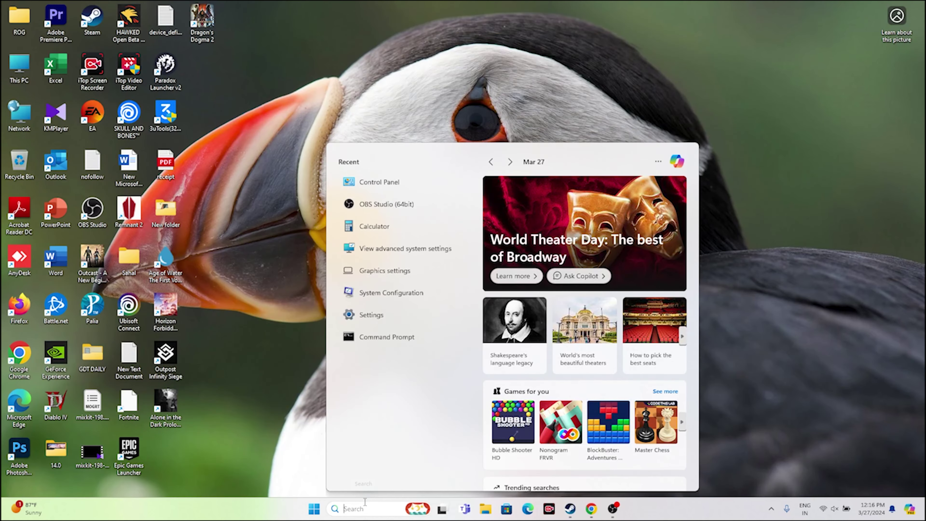
text(system)
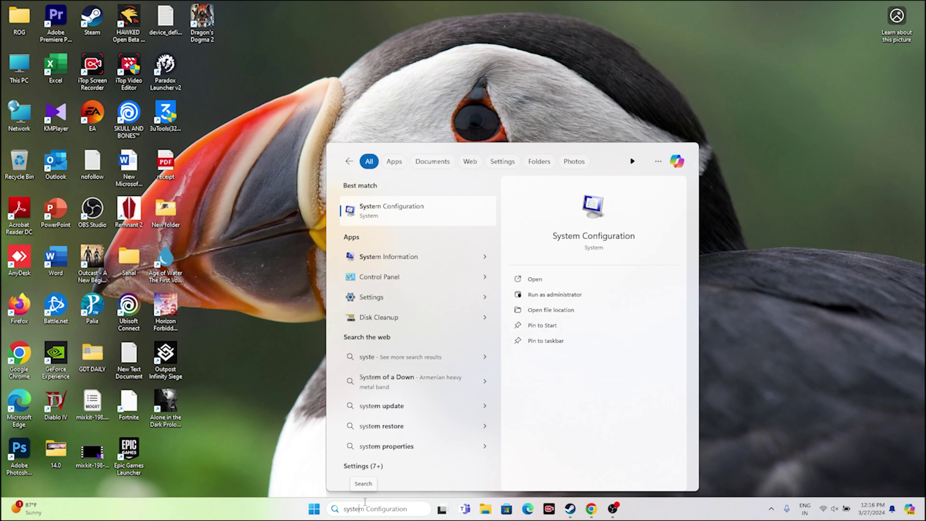
click(421, 216)
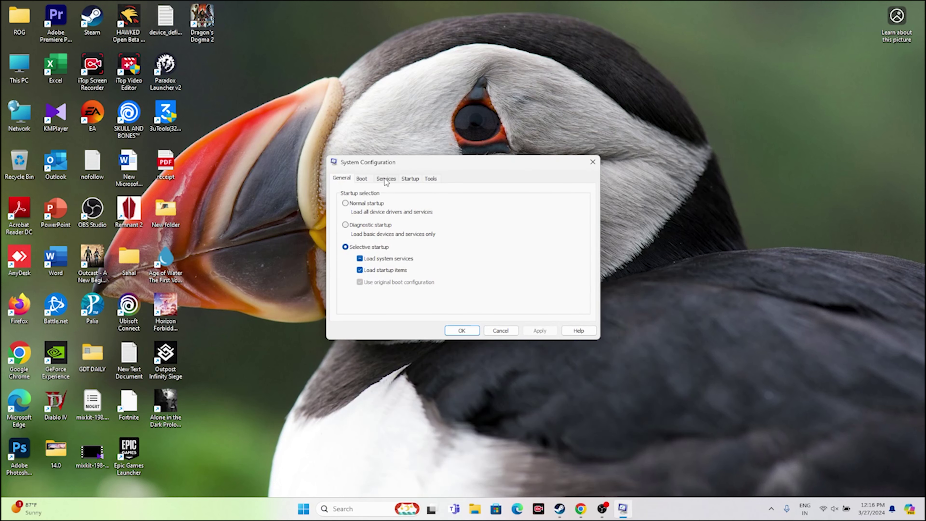
- Hide all Microsoft services in the System Configuration services list, apply the configuration, and dismiss the restart prompt
click(385, 179)
click(565, 305)
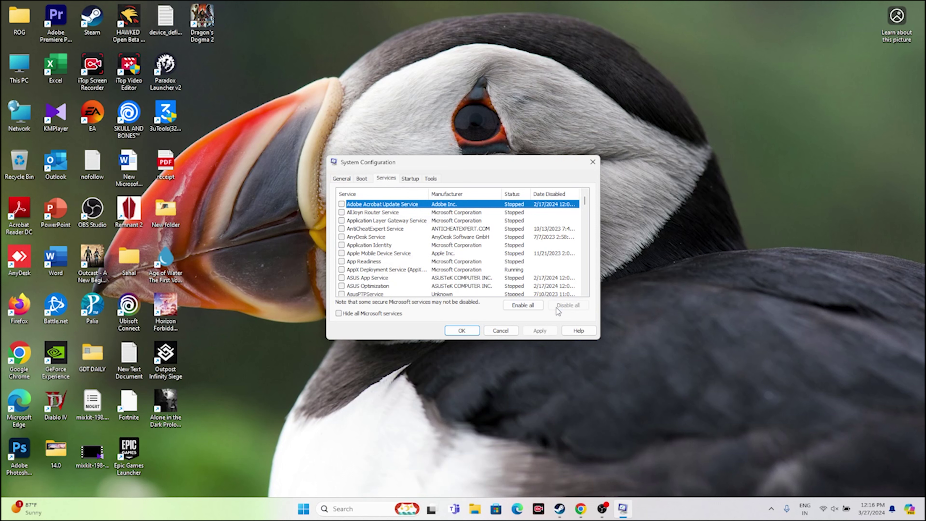
click(339, 314)
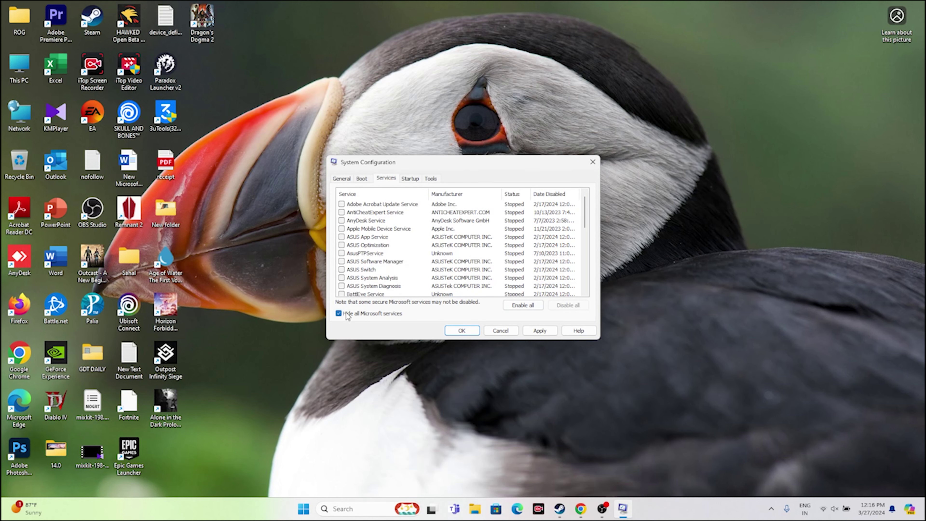
click(535, 330)
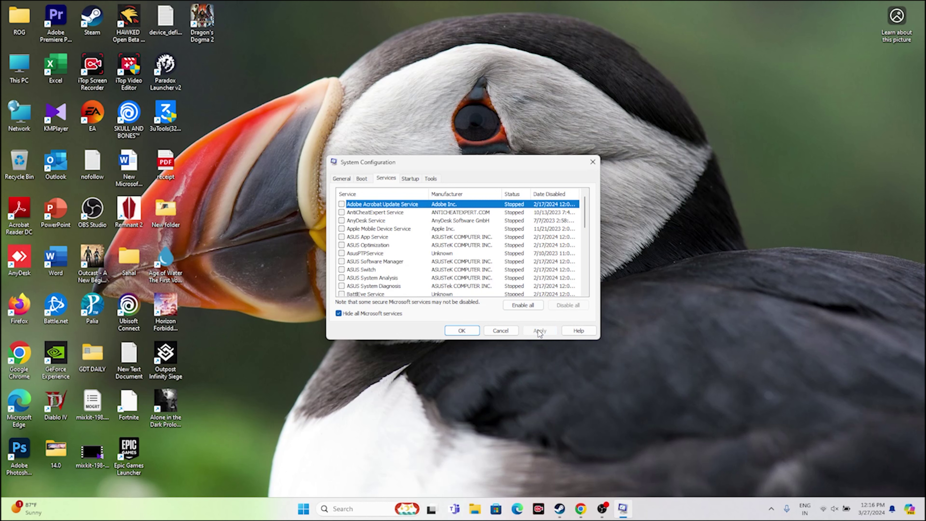
click(462, 330)
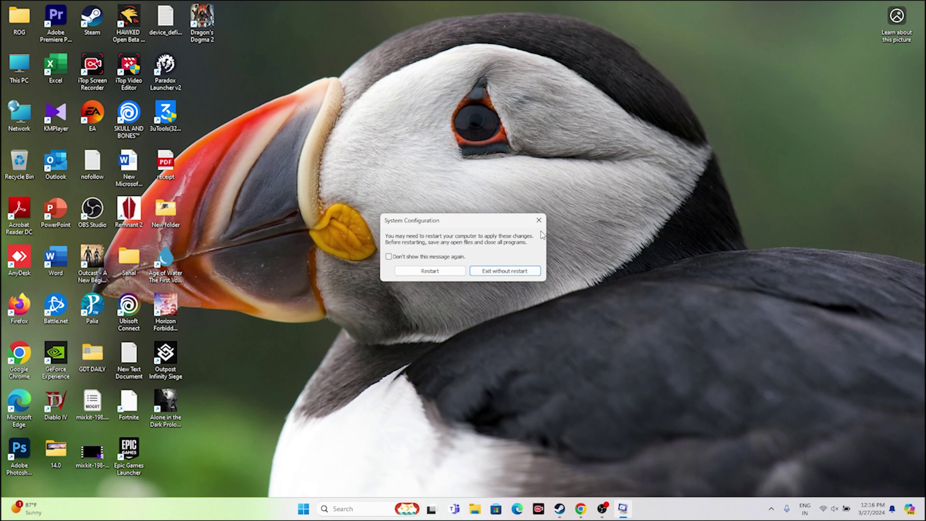
click(539, 220)
- Switch to Steam and check the general properties of Outpost: Infinity Siege, including the Steam Overlay setting
click(570, 509)
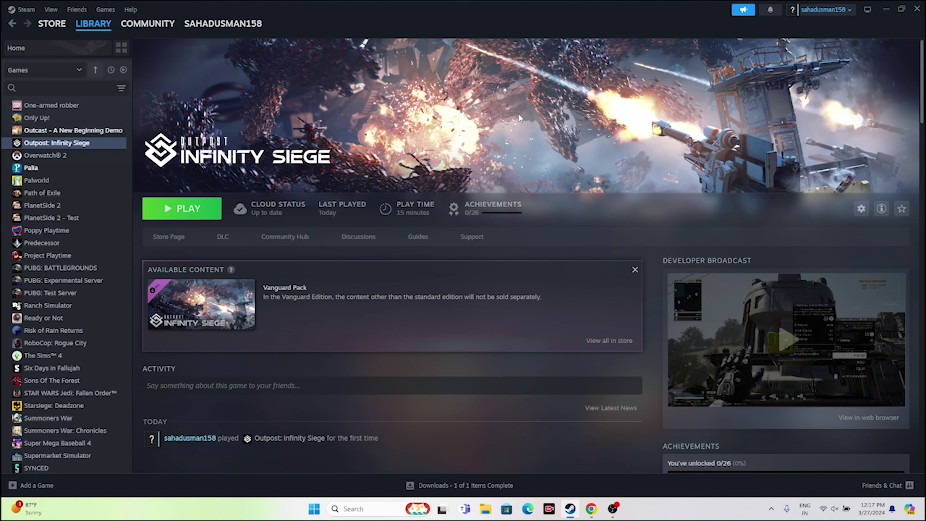
right_click(69, 144)
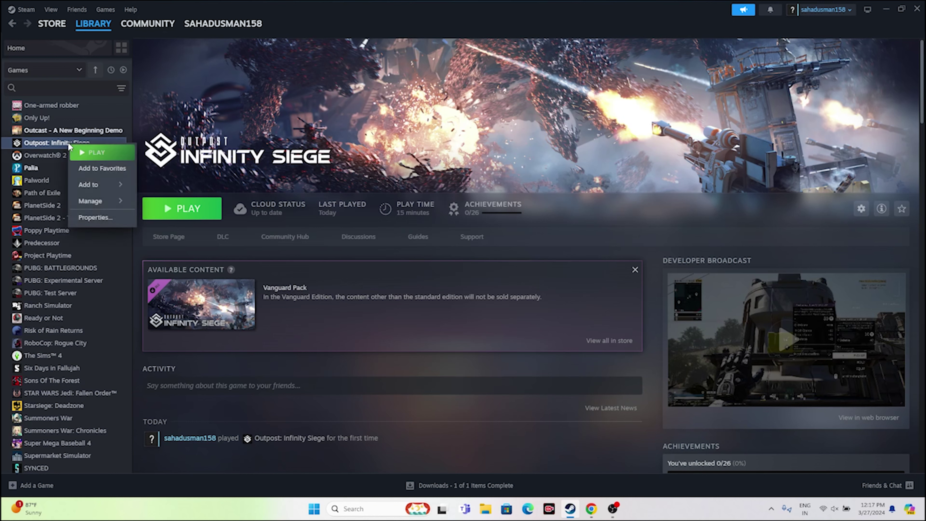
click(89, 218)
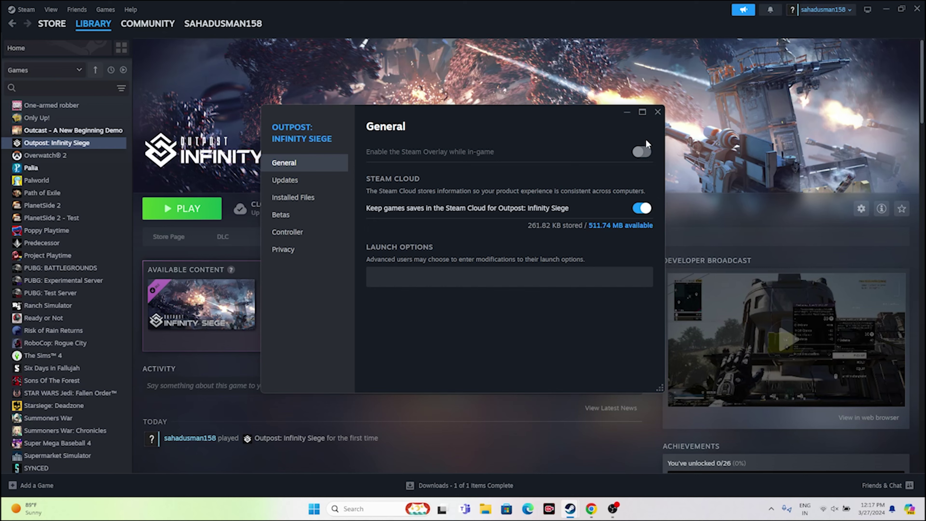
click(657, 113)
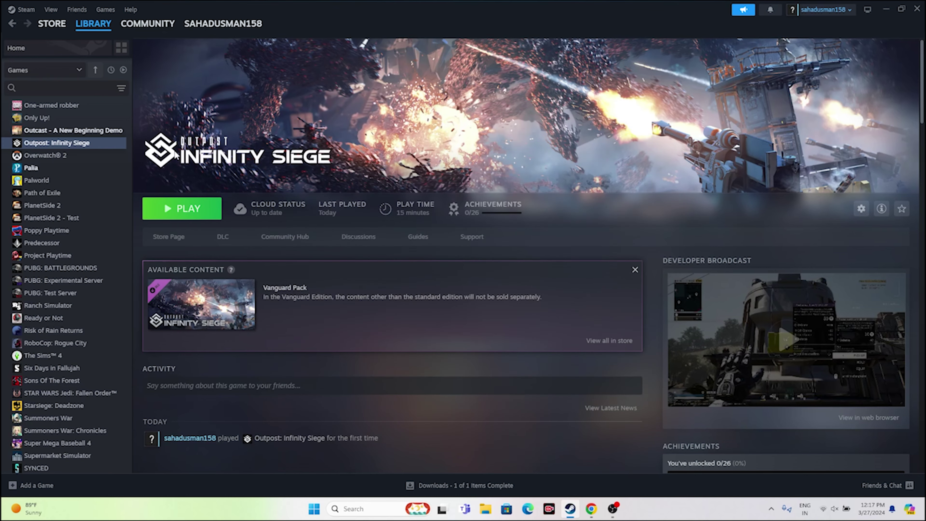
- Set the launch options of Outpost: Infinity Siege to -dx12 and close its properties
right_click(91, 145)
click(111, 218)
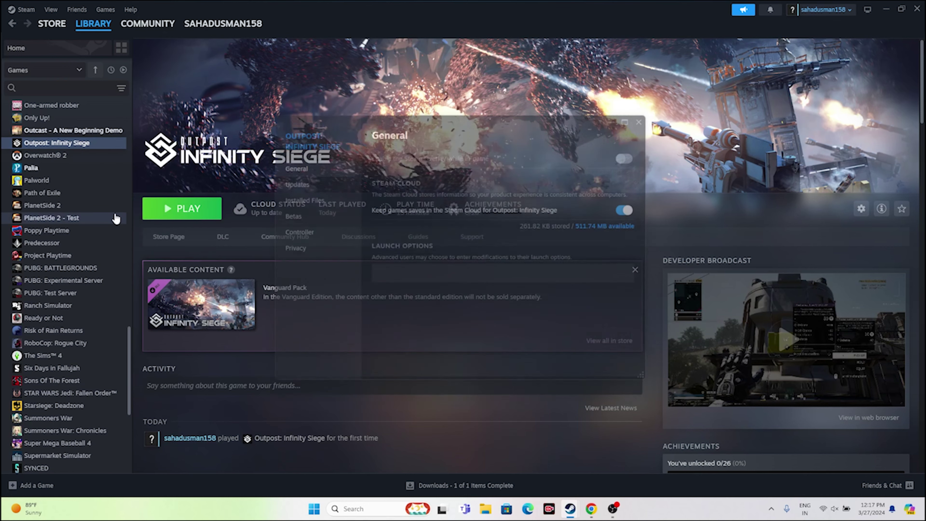
click(433, 269)
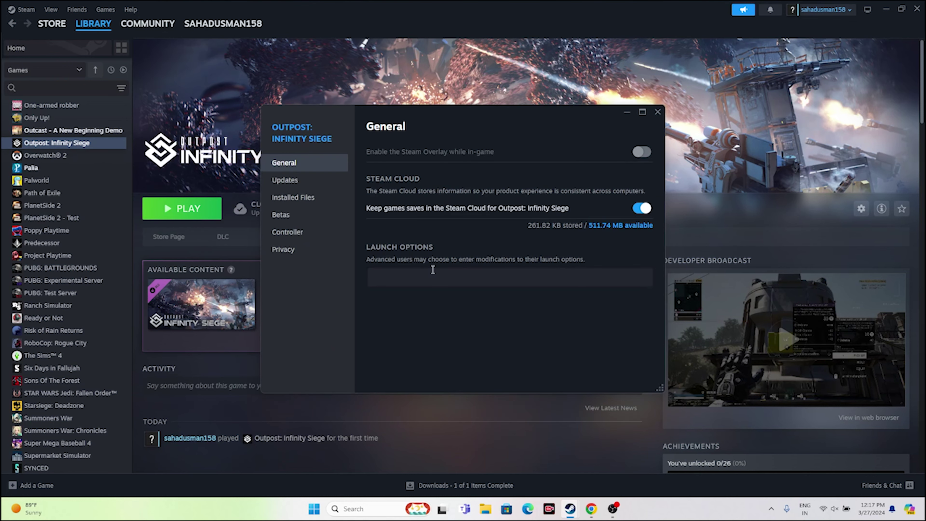
text(-dx11)
key(BackSpace)
text(2)
click(658, 112)
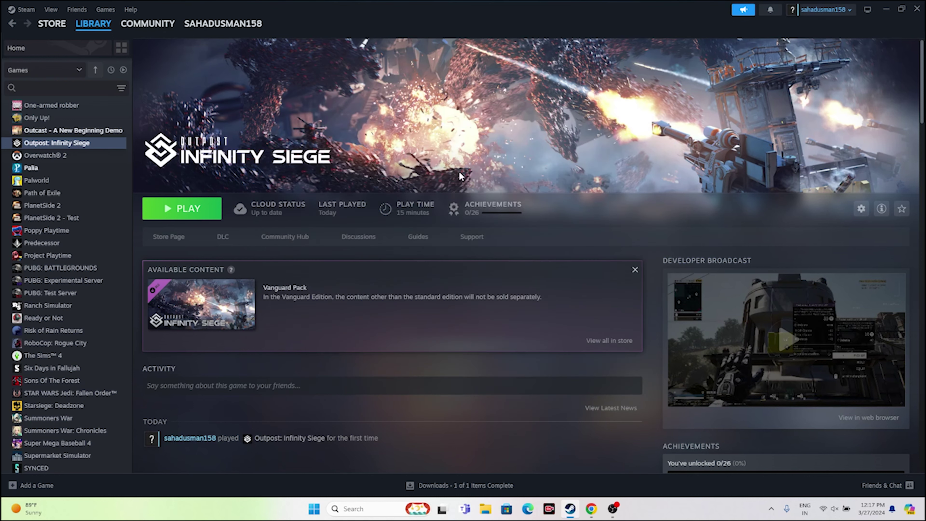
- Try to launch Outpost: Infinity Siege with the U01 -dx12 -dx12 arguments and close the game's message dialog
click(195, 210)
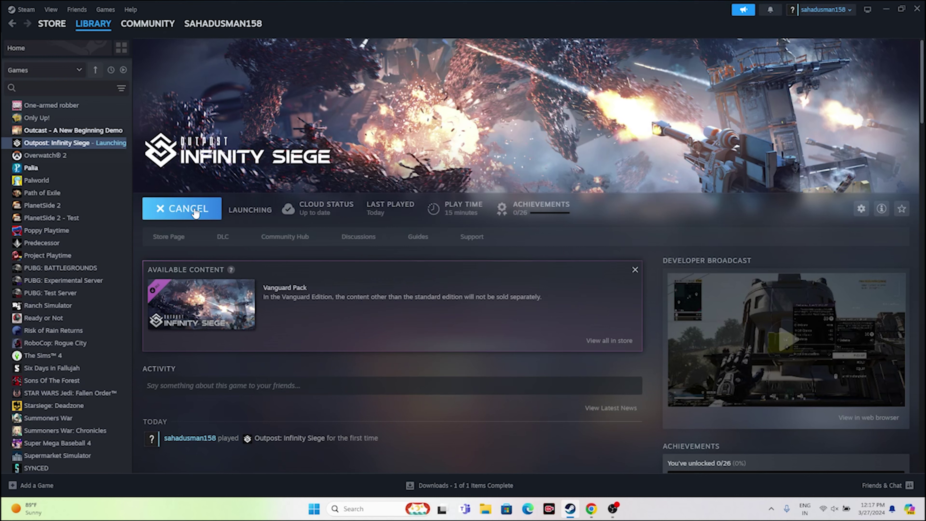
key(XF86AudioLowerVolume)
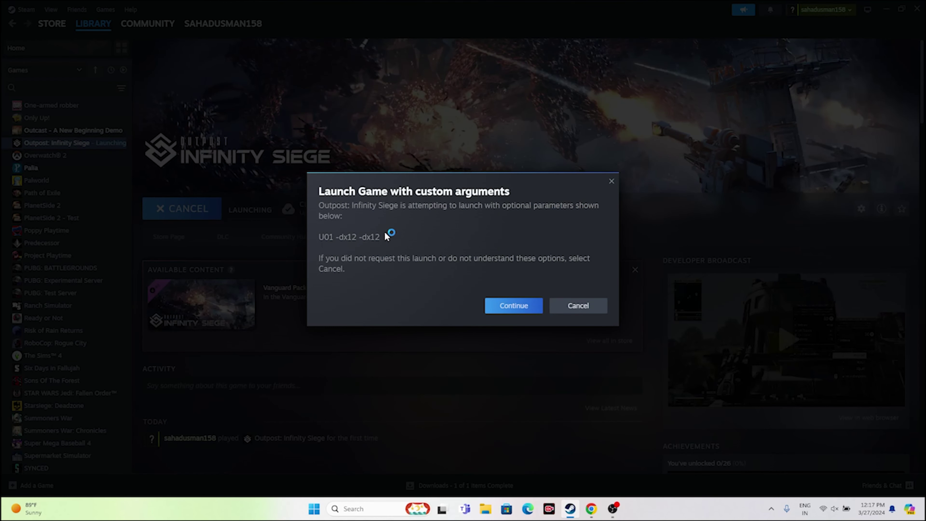
click(520, 310)
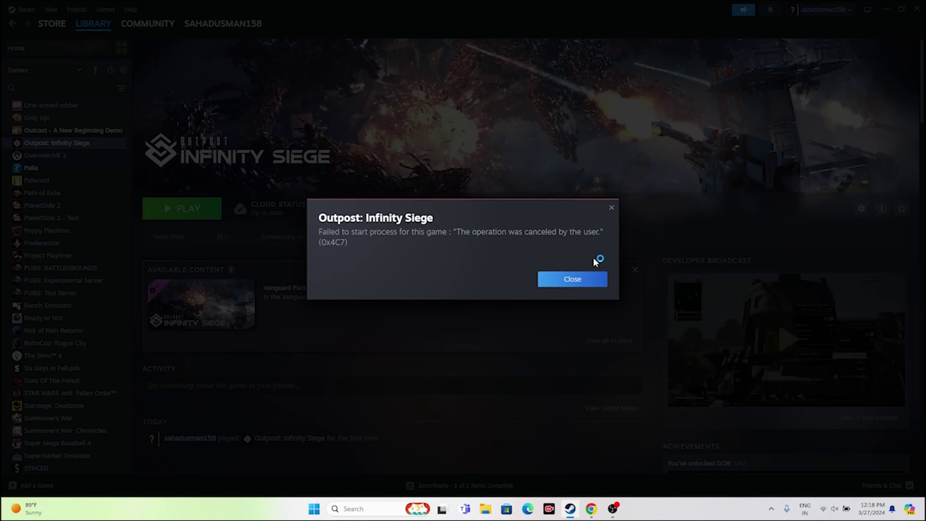
click(584, 280)
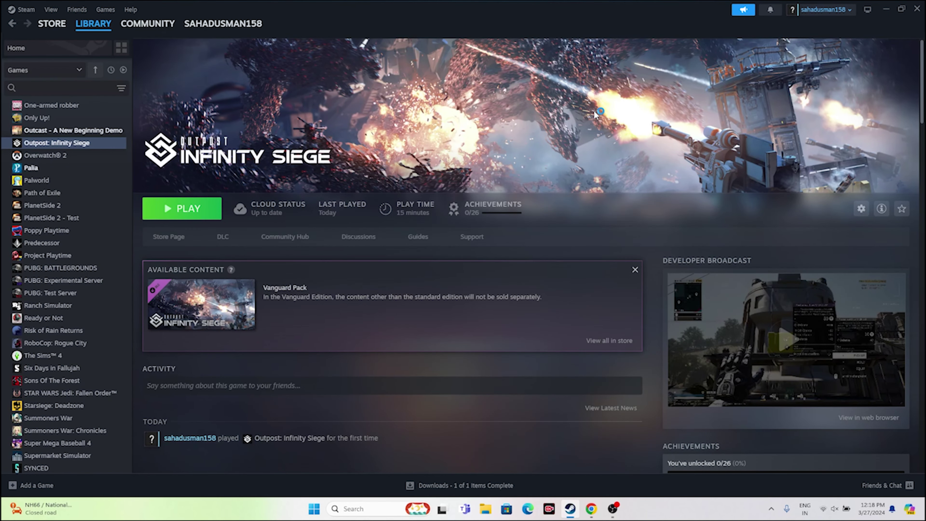
- Minimize Steam, examine the running processes in a maximized Task Manager, and close it
click(885, 9)
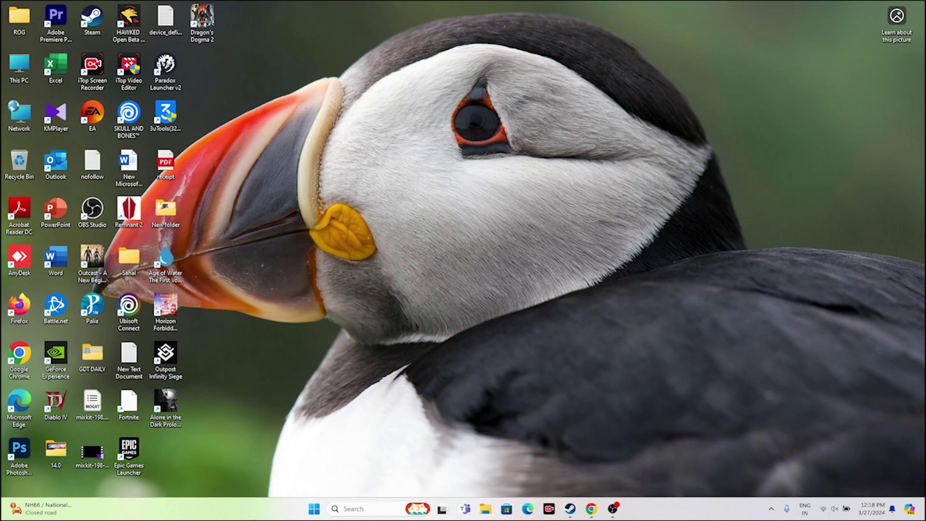
right_click(313, 510)
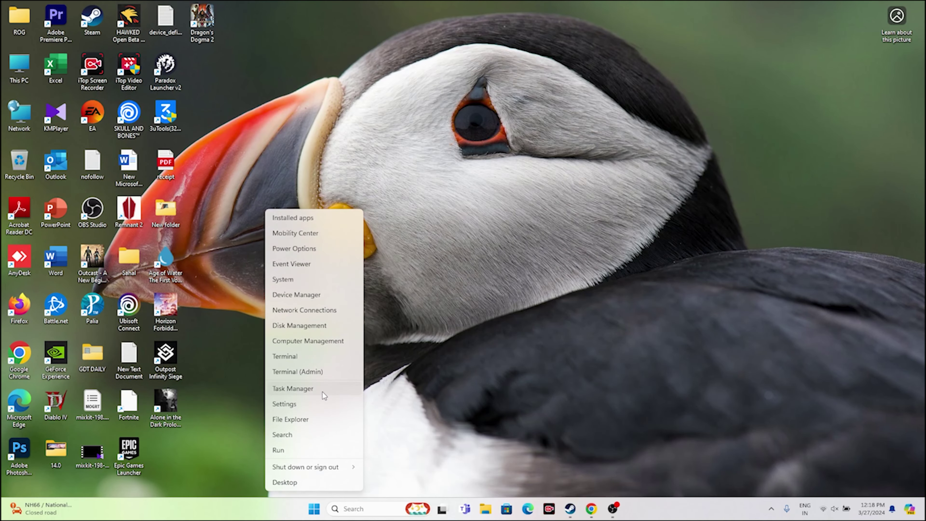
click(322, 391)
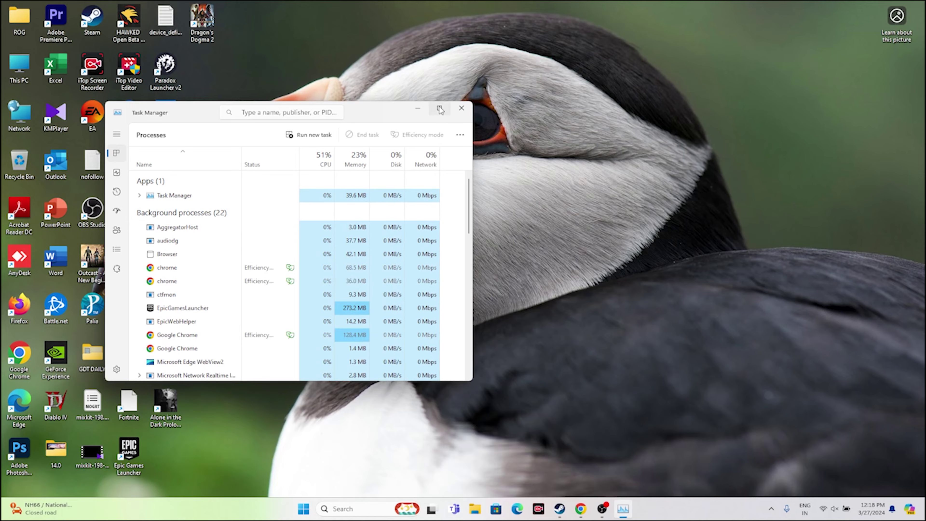
click(440, 108)
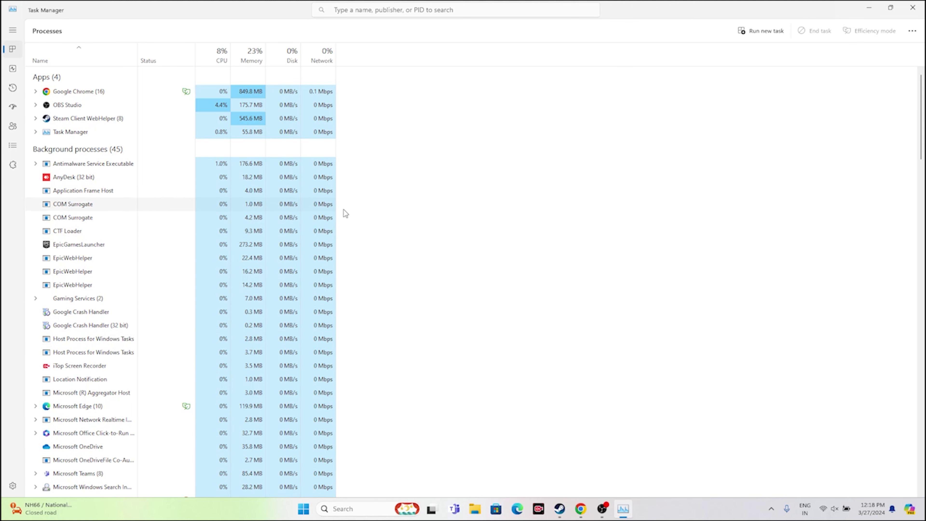
click(913, 7)
- Minimize Steam and find and open the Windows Graphics settings
click(570, 509)
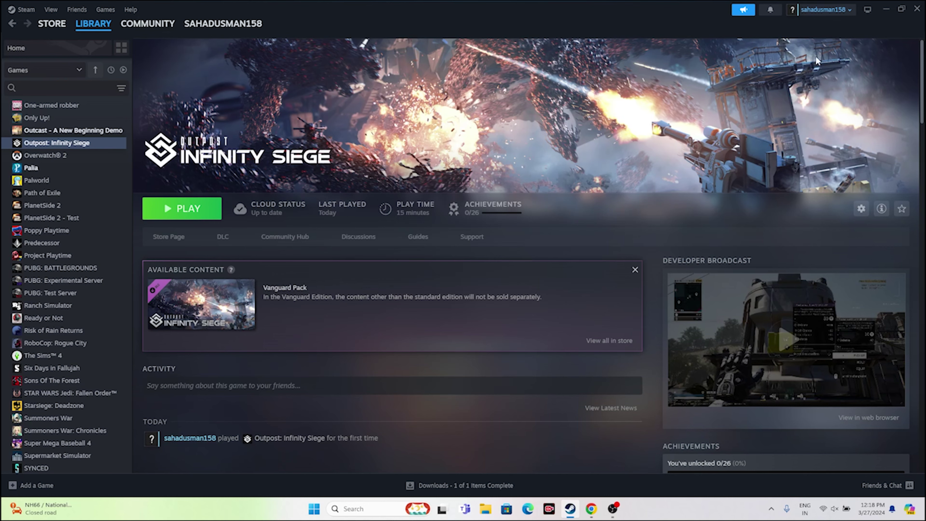
click(887, 13)
click(363, 512)
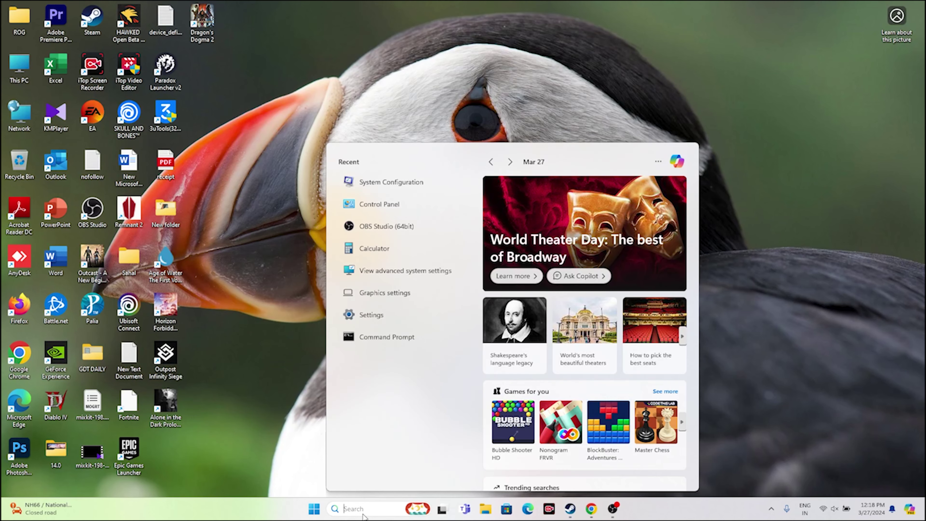
text(gra)
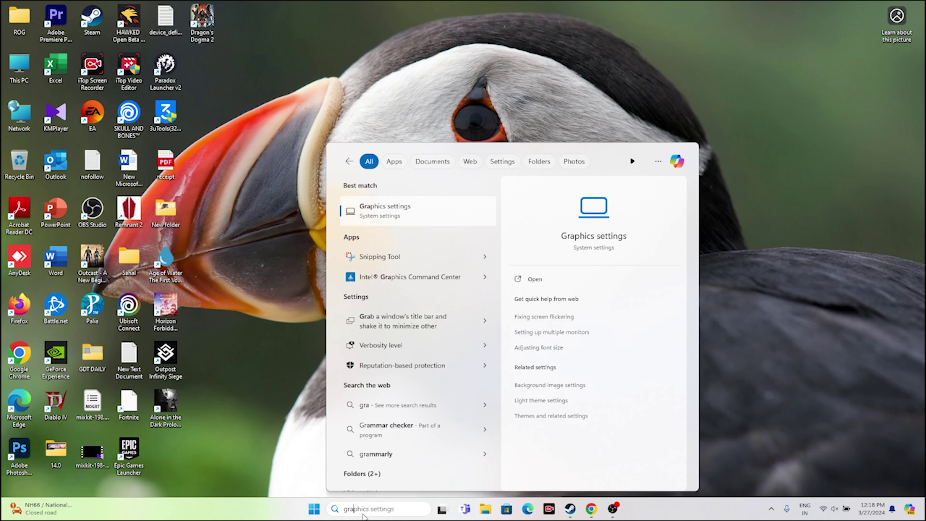
click(387, 210)
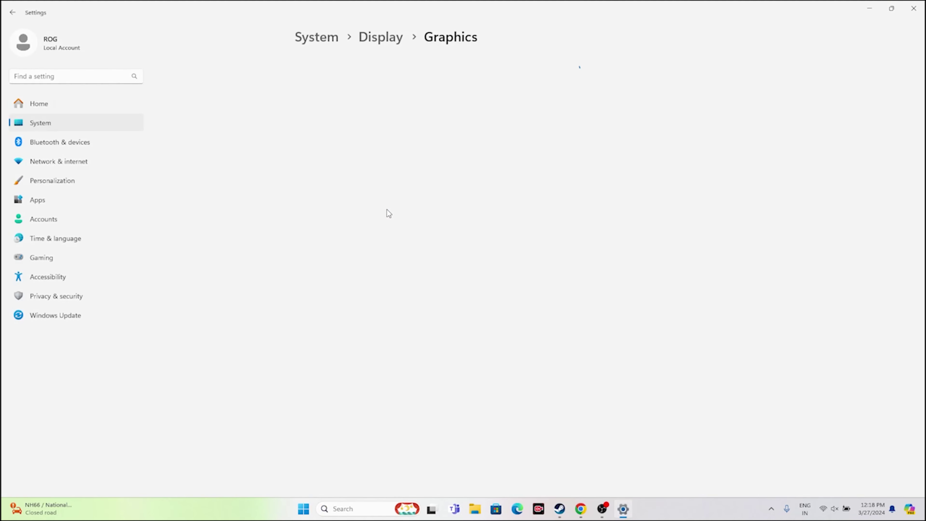
- Start adding a desktop app to the custom graphics options and browse to C:\Program Files (x86)\Steam\steamapps\common
scroll(713, 179, down, 5)
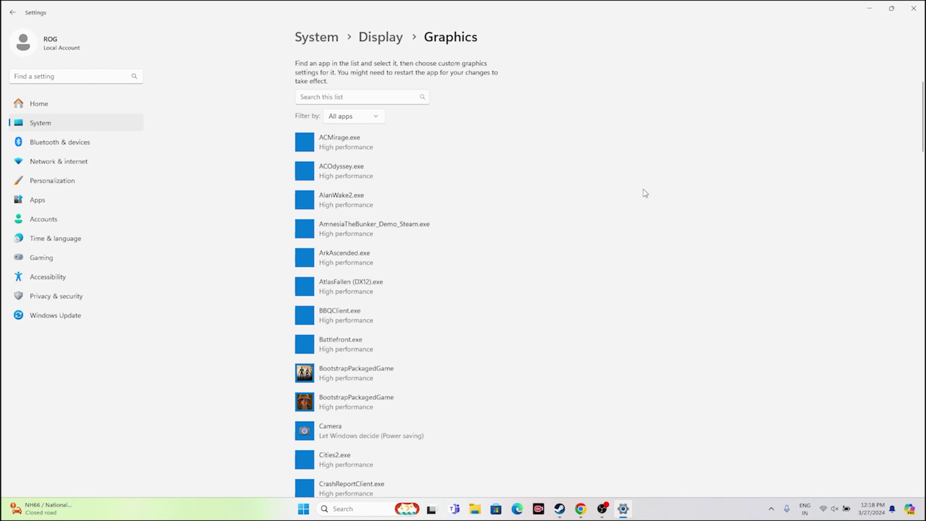
scroll(742, 195, down, 20)
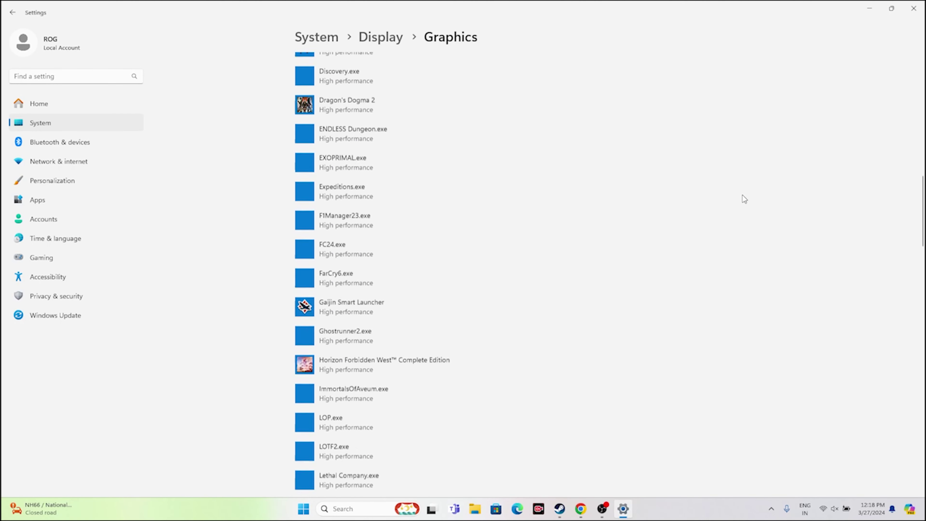
scroll(743, 195, down, 8)
scroll(742, 195, up, 20)
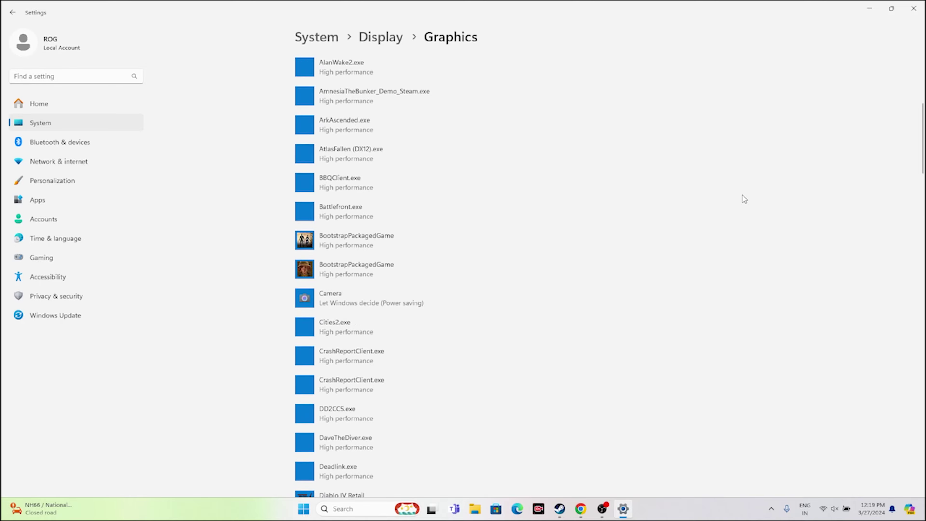
scroll(742, 195, up, 15)
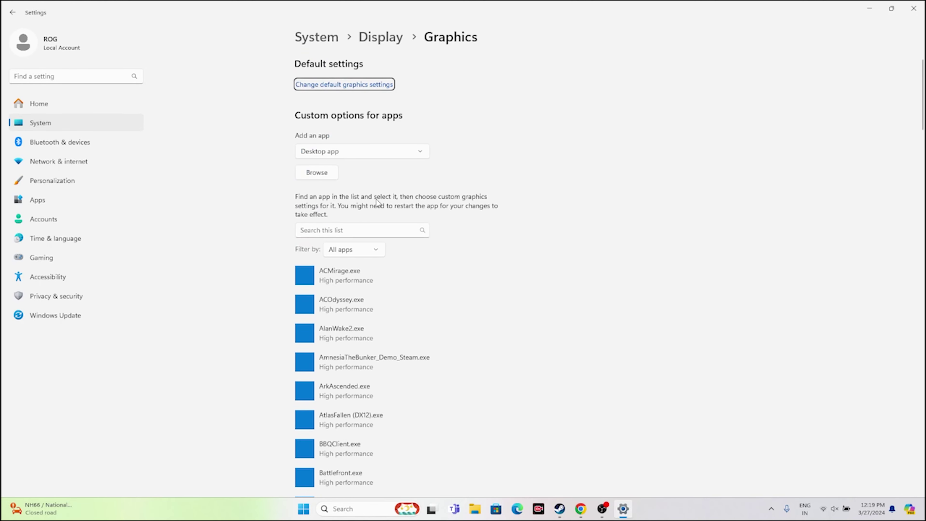
scroll(39, 184, down, 5)
click(41, 172)
double_click(158, 88)
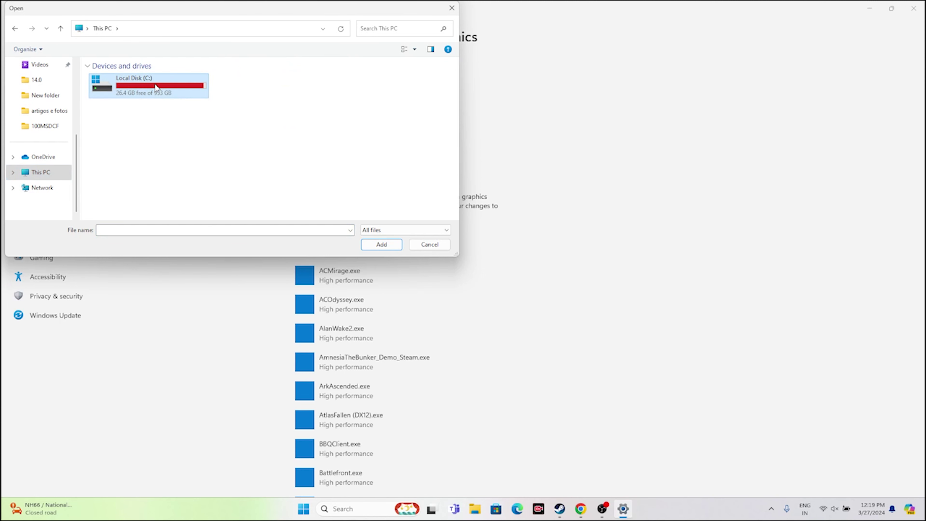
double_click(146, 168)
scroll(146, 154, down, 3)
double_click(116, 183)
scroll(142, 133, down, 5)
double_click(133, 123)
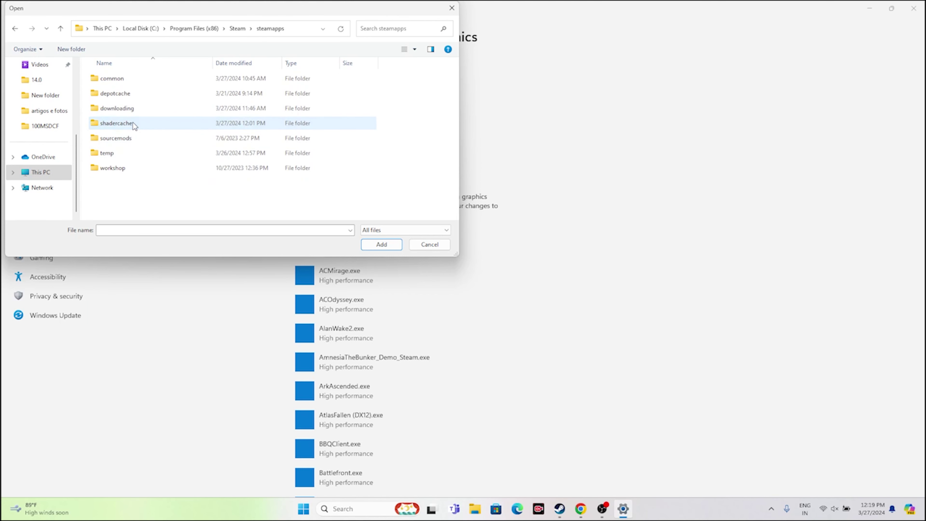
double_click(128, 81)
- Add U01.exe from the Outpost game folder to the apps with custom graphics options
scroll(157, 122, down, 9)
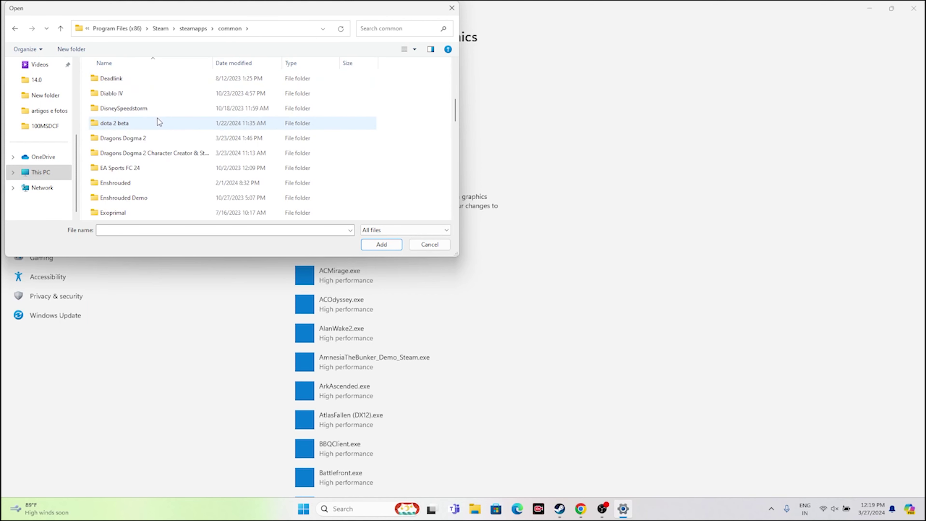
scroll(157, 118, down, 3)
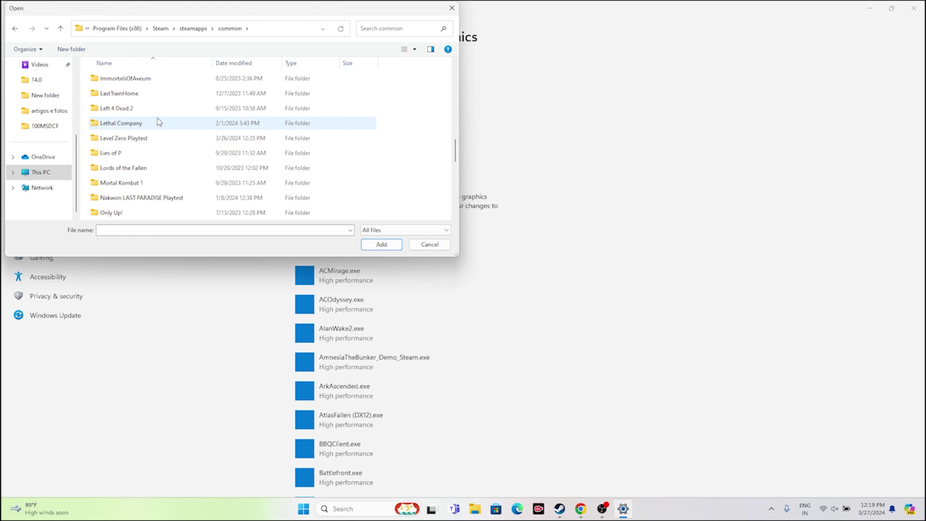
double_click(137, 157)
click(110, 108)
click(381, 245)
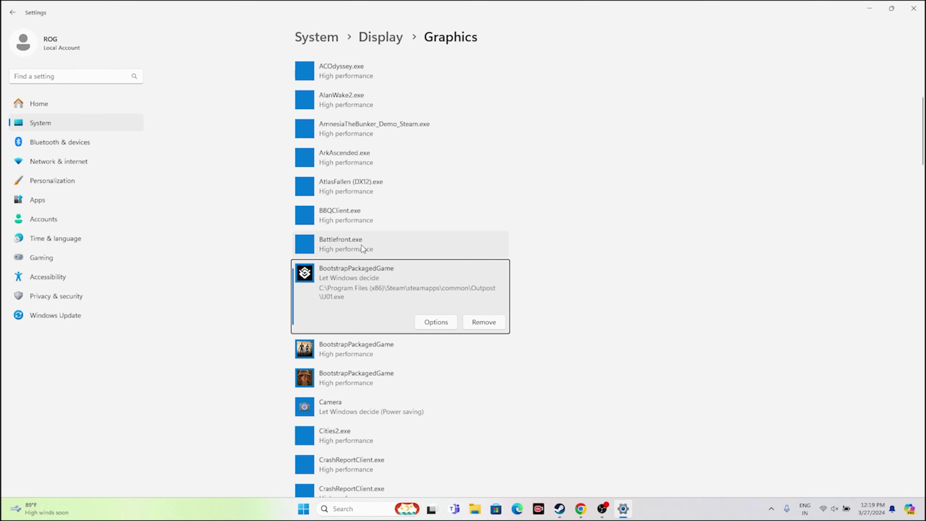
- Set the graphics preference of the Outpost U01.exe entry to High performance, save it and close Settings
click(436, 321)
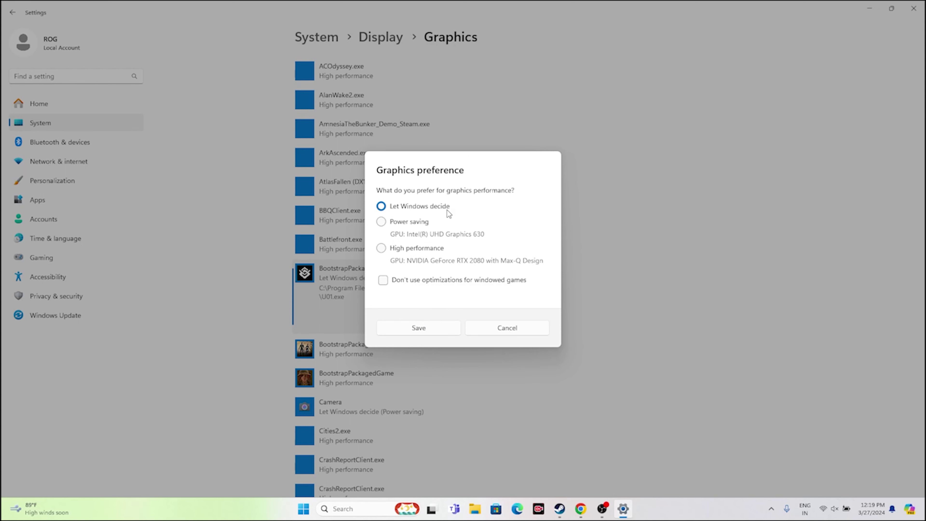
click(387, 249)
click(412, 331)
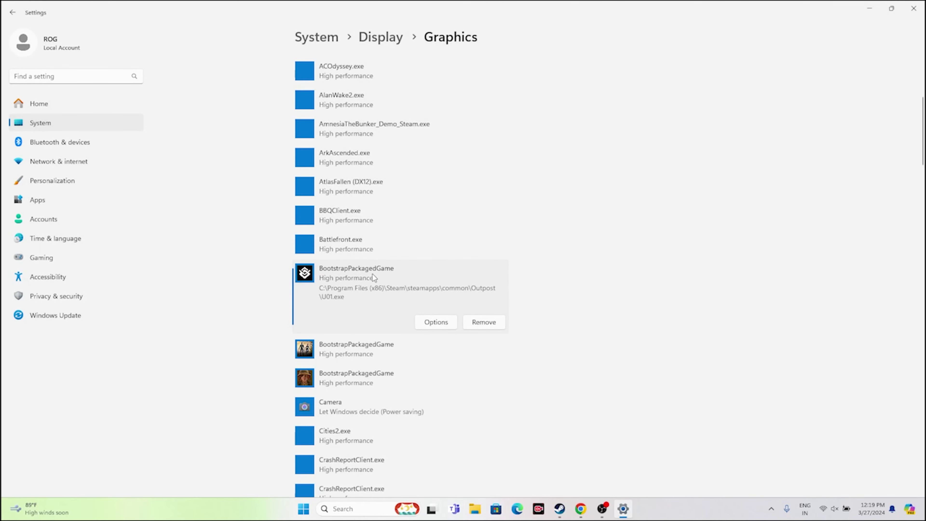
click(914, 8)
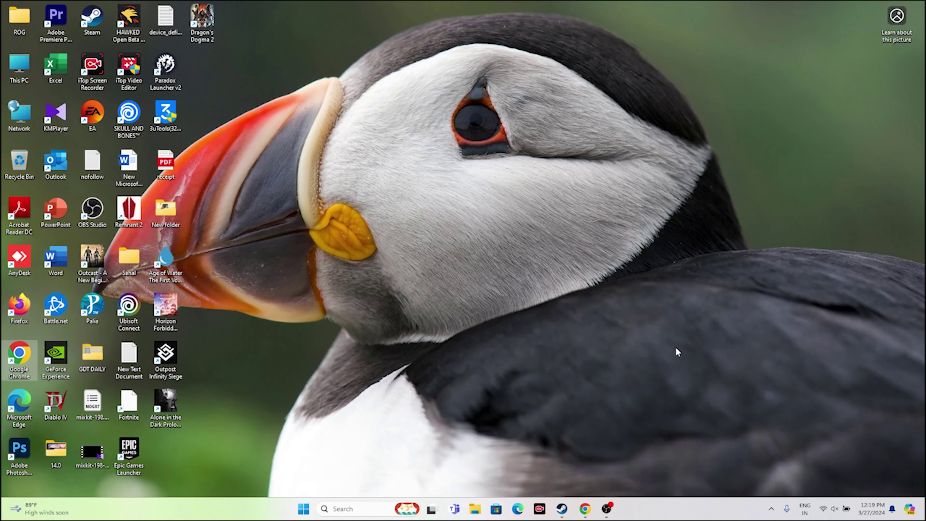
- Minimize Steam and open the Virtual Memory settings from the performance options of the advanced system settings
click(571, 510)
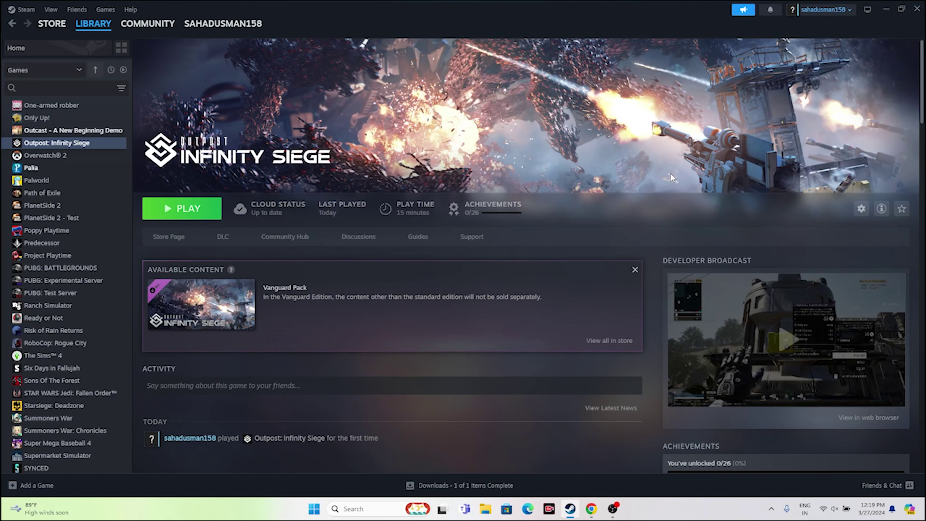
click(886, 9)
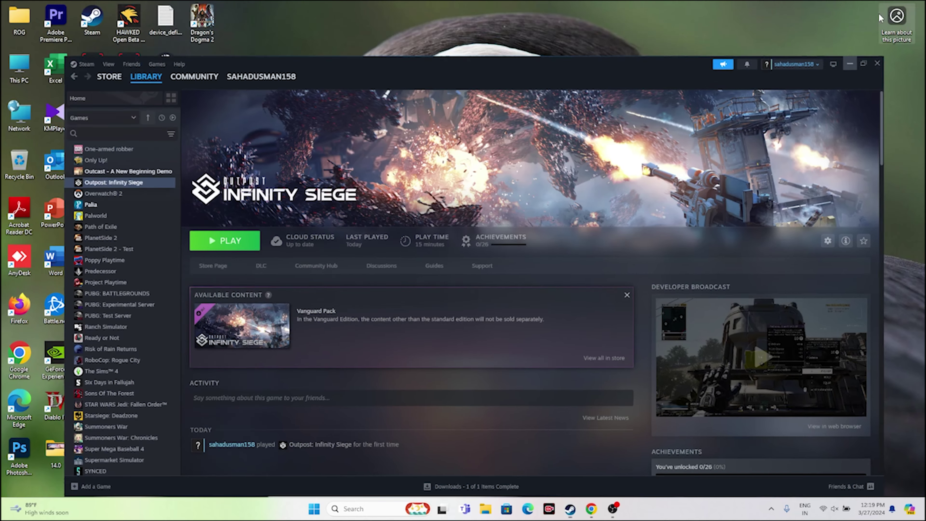
click(351, 509)
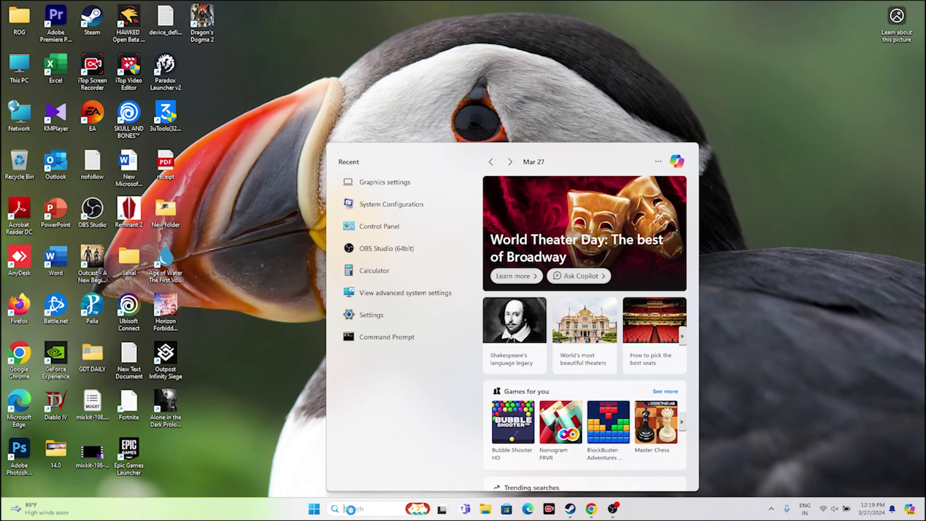
text(view)
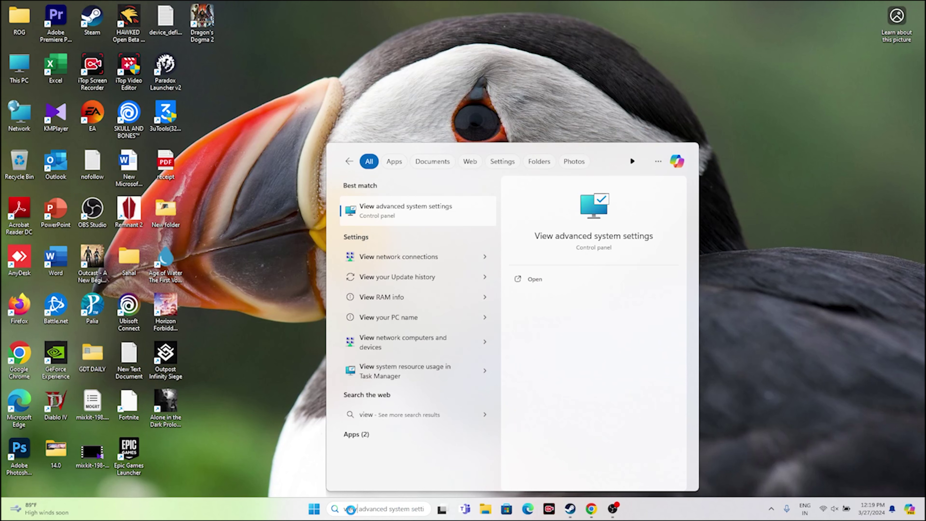
click(431, 211)
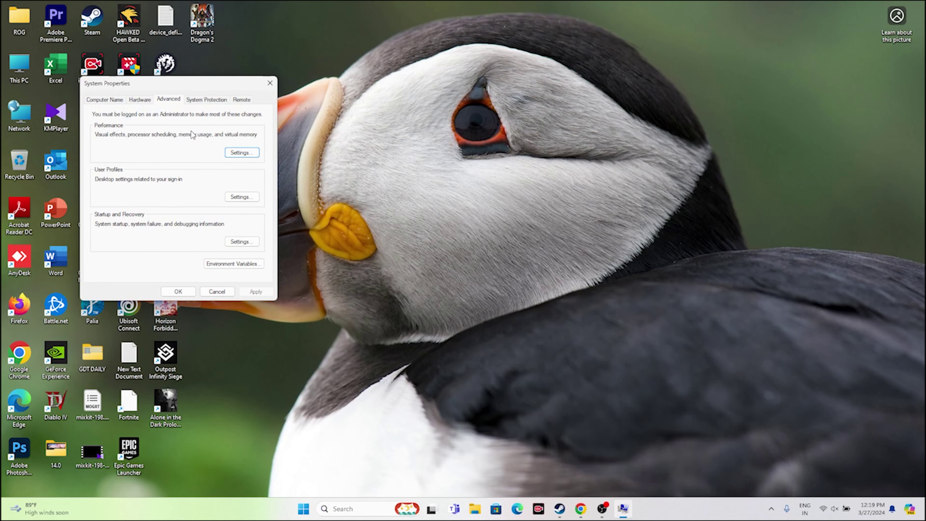
click(227, 155)
click(153, 139)
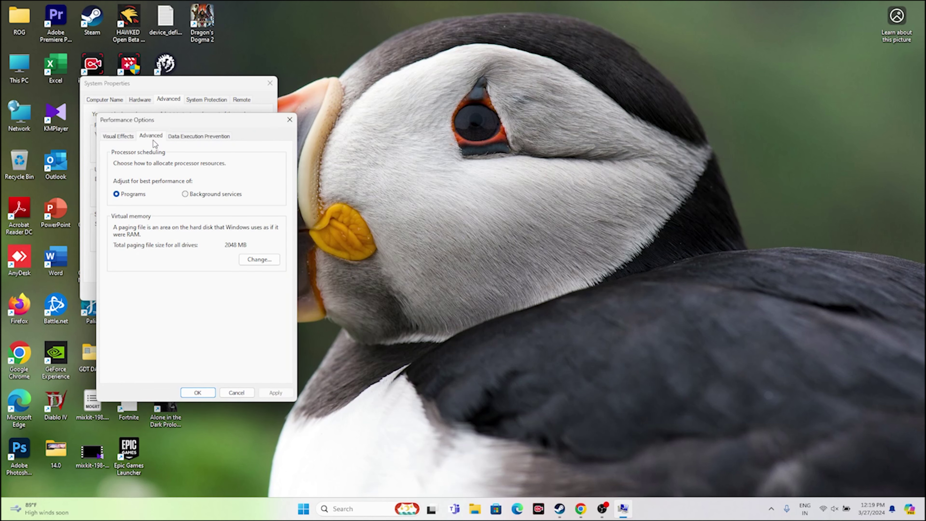
click(258, 259)
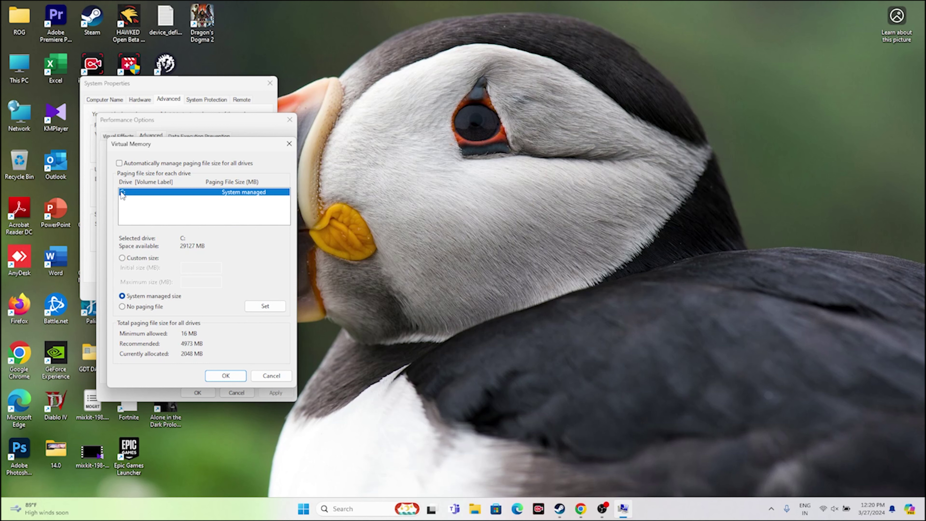
- Choose a custom paging file size for drive C: and open Calculator beside the Virtual Memory dialog
click(122, 257)
click(184, 266)
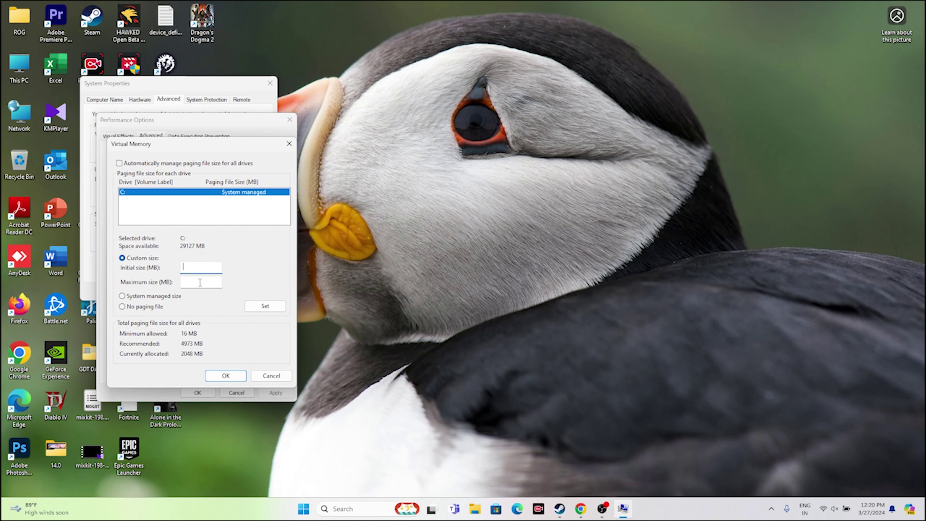
click(350, 508)
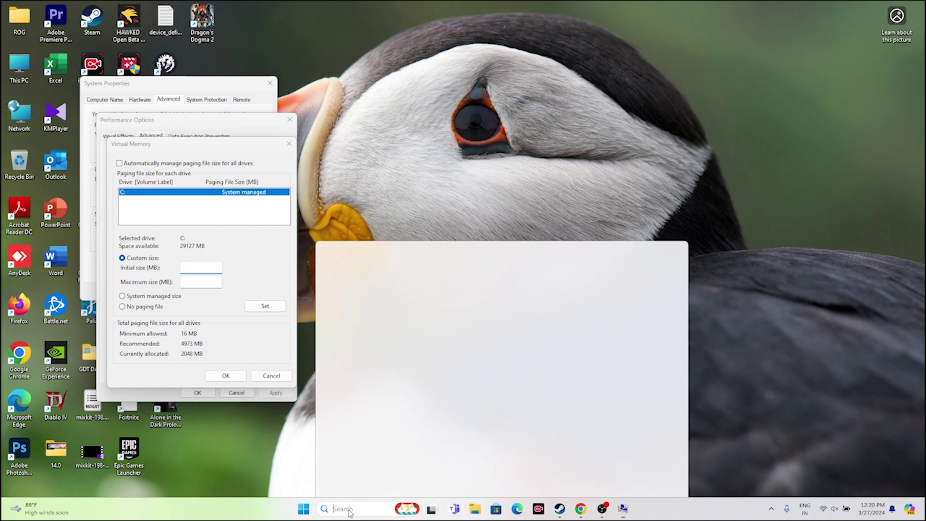
click(372, 298)
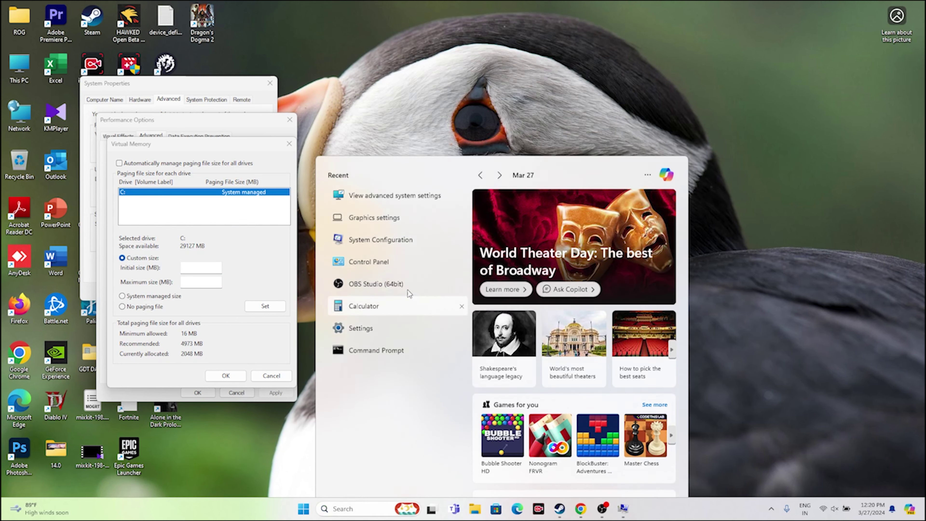
click(187, 290)
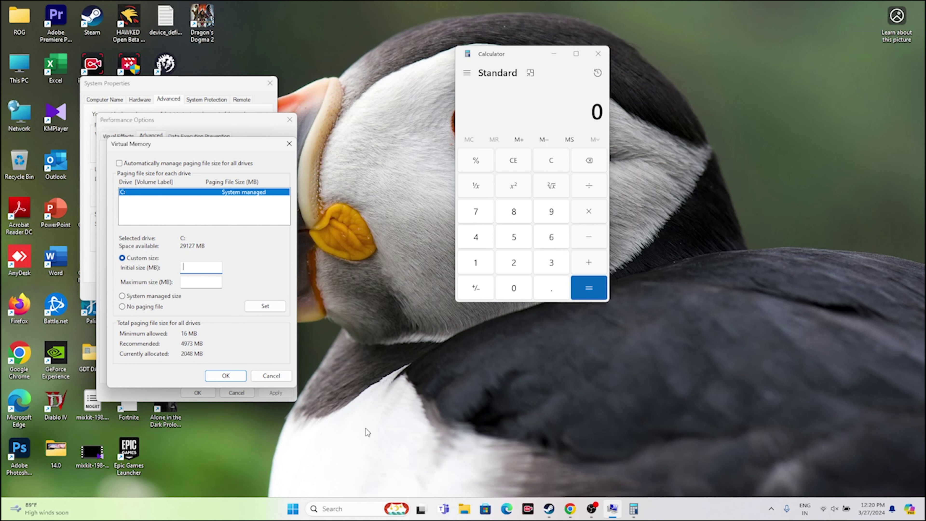
- Look up the installed RAM in the device specifications of Windows Settings and minimize Settings
click(347, 507)
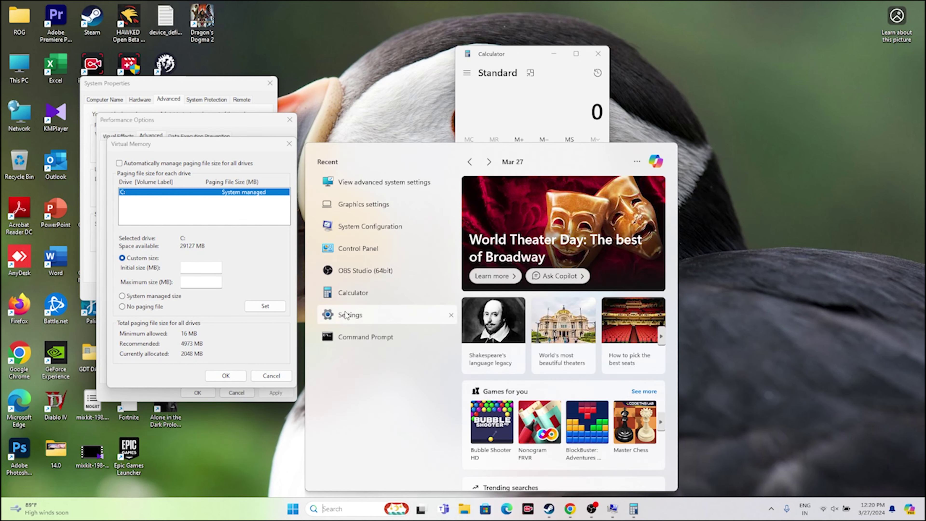
click(346, 313)
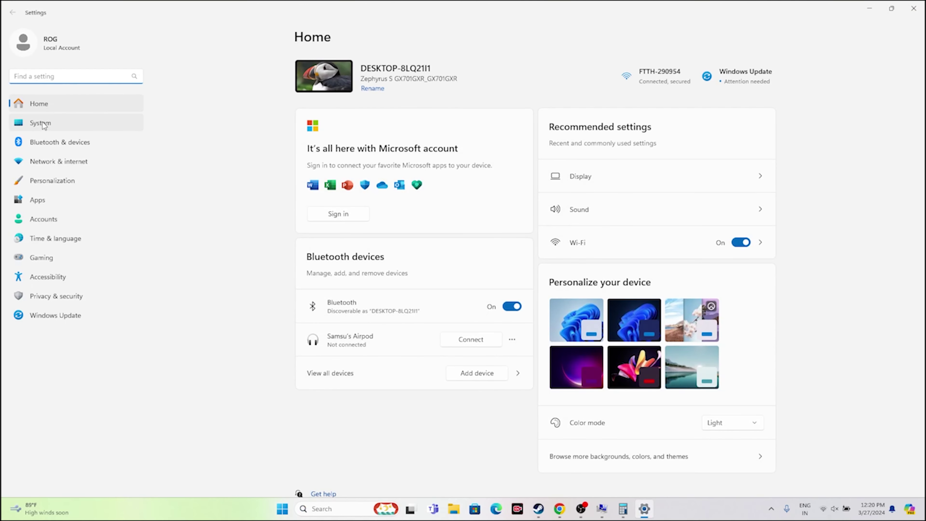
click(41, 122)
scroll(519, 199, down, 6)
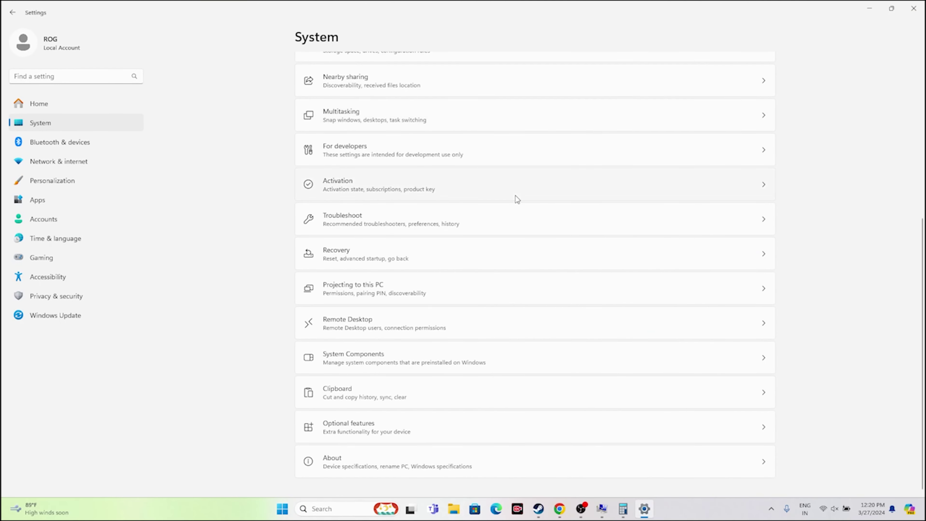
click(335, 456)
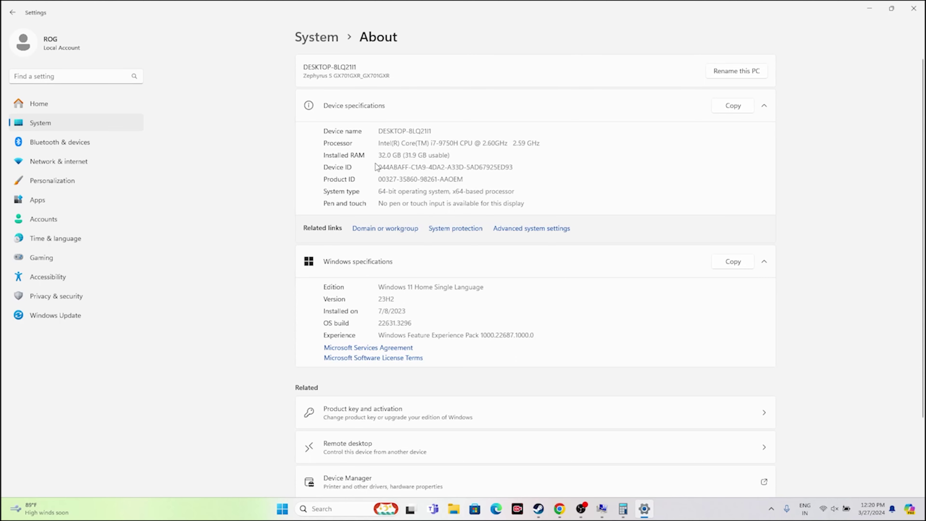
mouse_move(382, 156)
mouse_down()
mouse_move(407, 156)
mouse_move(382, 156)
mouse_up()
click(405, 156)
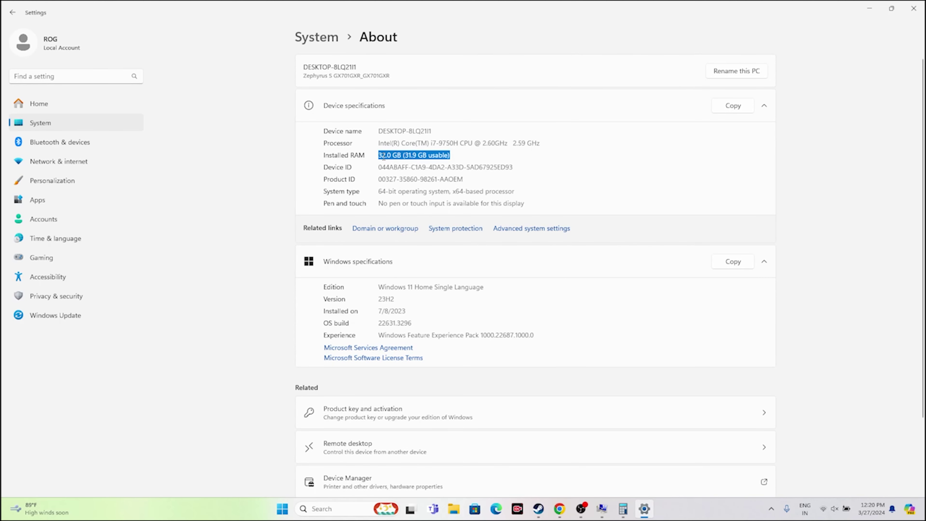
click(870, 11)
- Calculate 32 × 1024 in Calculator and multiply the result by 1.5
click(548, 263)
click(526, 265)
click(481, 263)
click(500, 286)
click(511, 268)
click(476, 237)
click(592, 291)
click(592, 213)
click(483, 267)
click(547, 287)
click(516, 243)
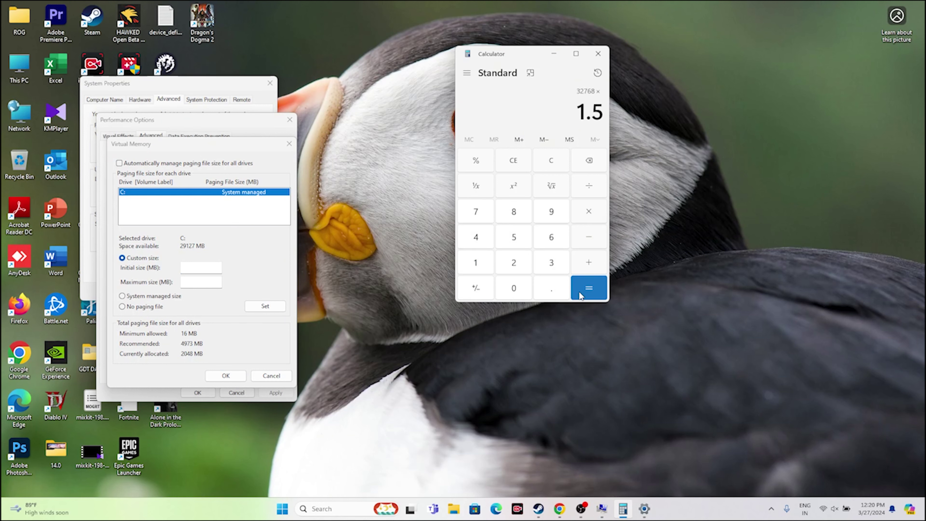
click(584, 290)
- Copy the calculated 49,152 into the initial size of the custom paging file for drive C:
right_click(542, 114)
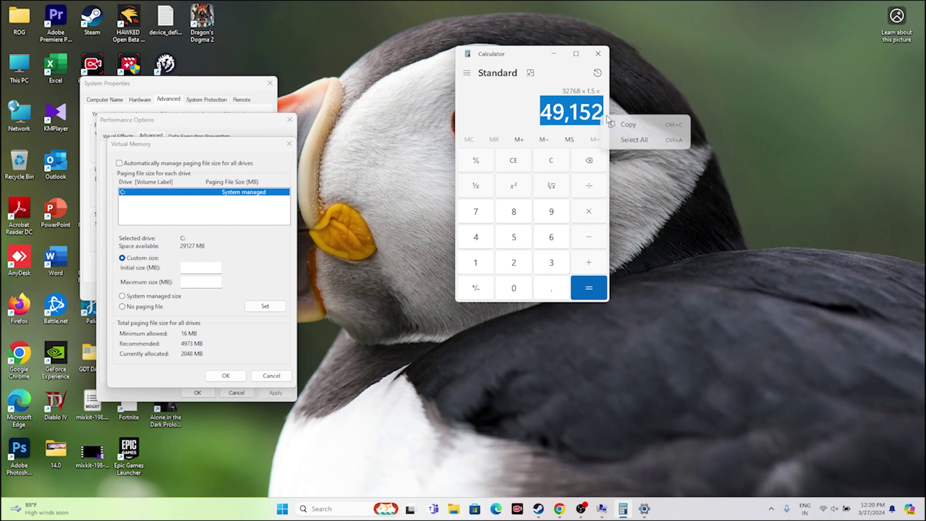
click(619, 121)
right_click(206, 268)
click(218, 309)
click(221, 284)
- Calculate 32 × 1024 in Calculator, multiply the result by 3 and select the answer for copying
click(510, 163)
click(549, 263)
click(521, 268)
click(583, 218)
click(475, 262)
click(514, 287)
click(514, 263)
click(478, 239)
click(577, 286)
click(589, 213)
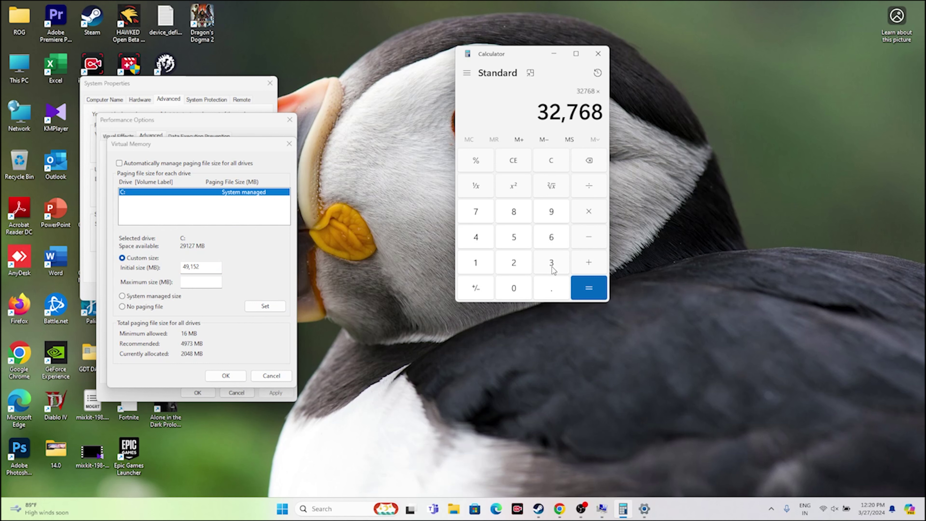
click(551, 264)
click(588, 286)
drag(542, 124, 605, 118)
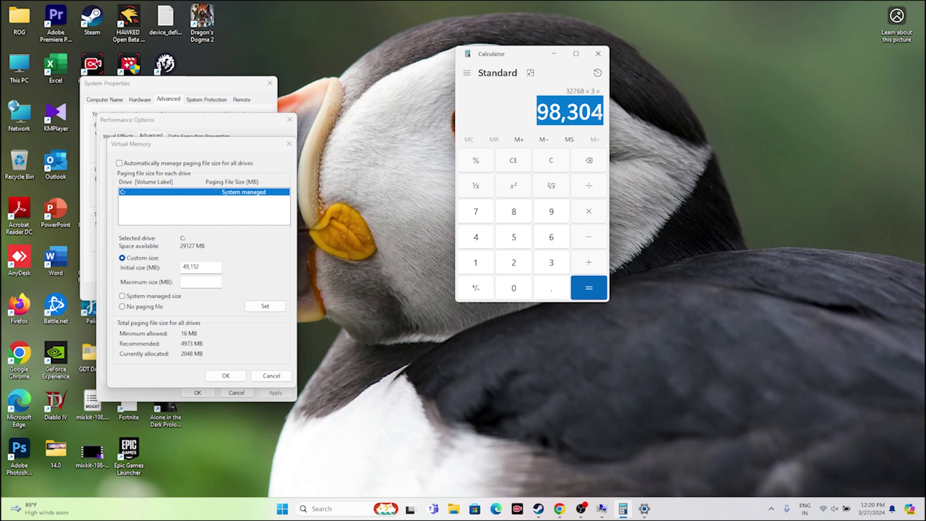
- Paste 98,304 as the maximum paging file size for drive C:, confirm the open system dialogs and close Calculator
right_click(213, 286)
click(219, 327)
click(226, 376)
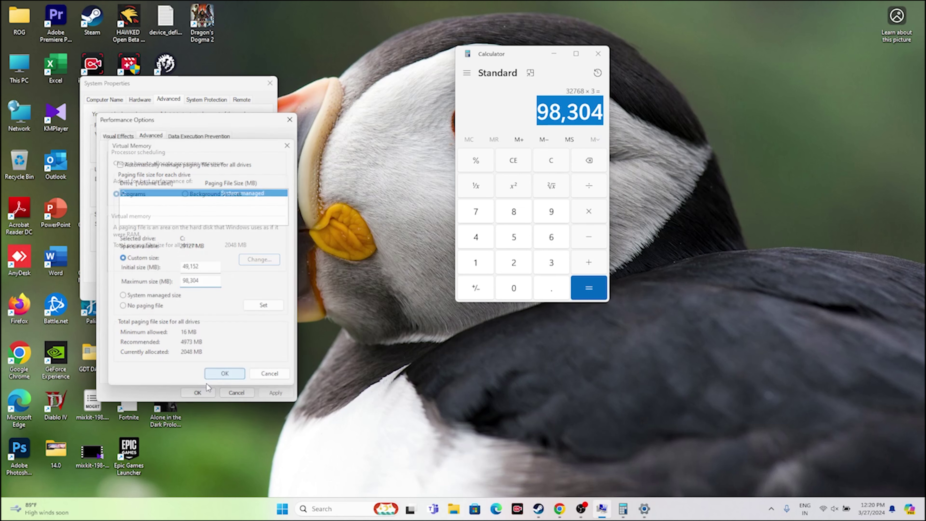
click(198, 392)
click(271, 83)
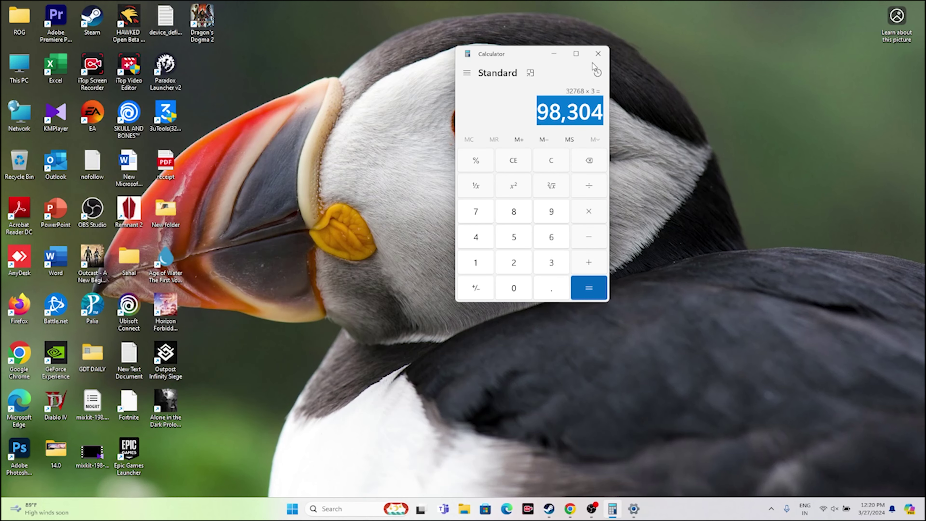
click(598, 54)
click(560, 509)
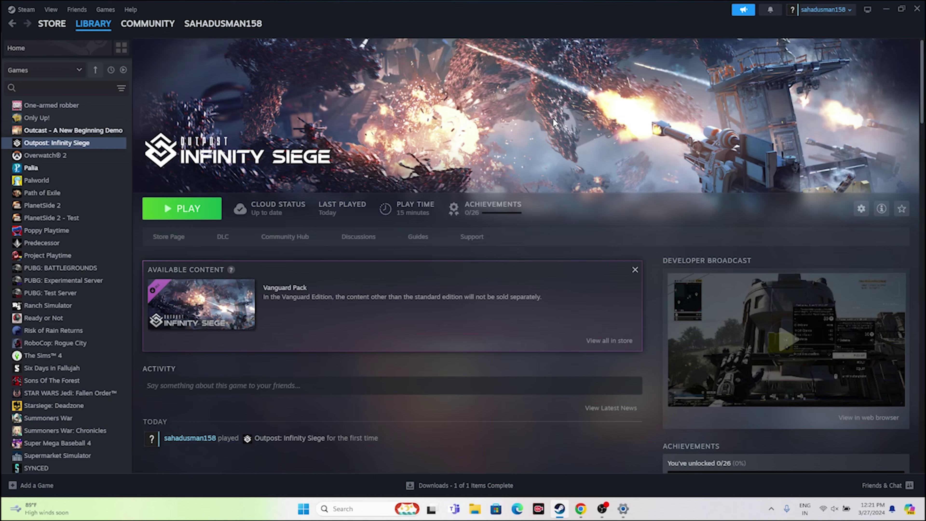
click(886, 9)
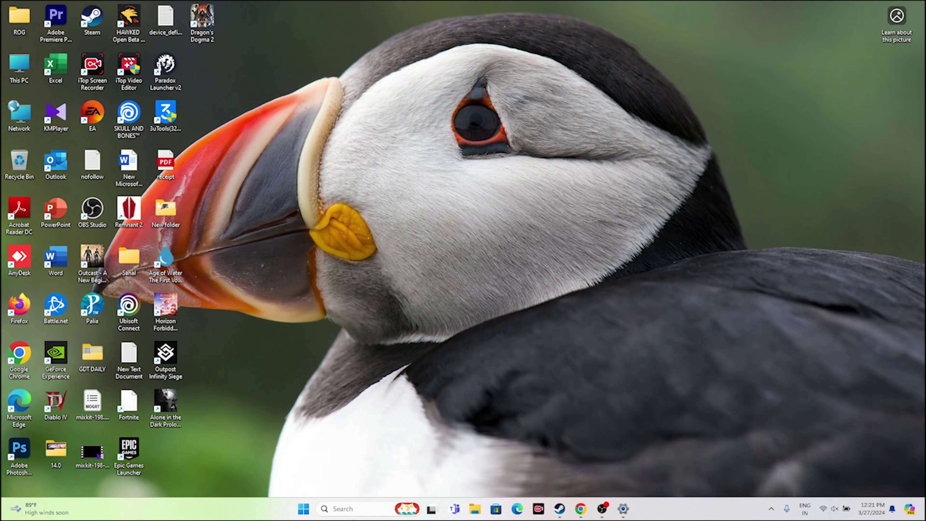
- Check Windows Update in Settings for available updates, highlight the pending cumulative update and close Settings
click(336, 509)
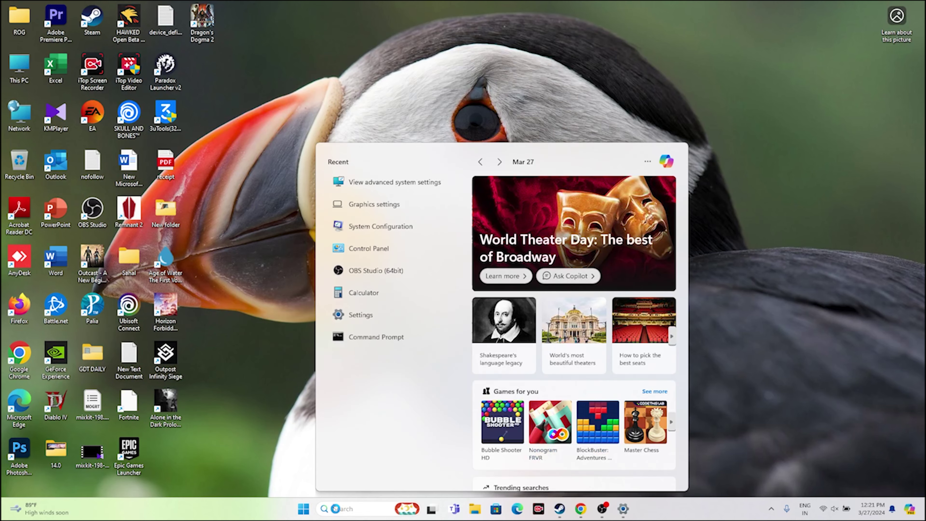
click(385, 312)
click(103, 316)
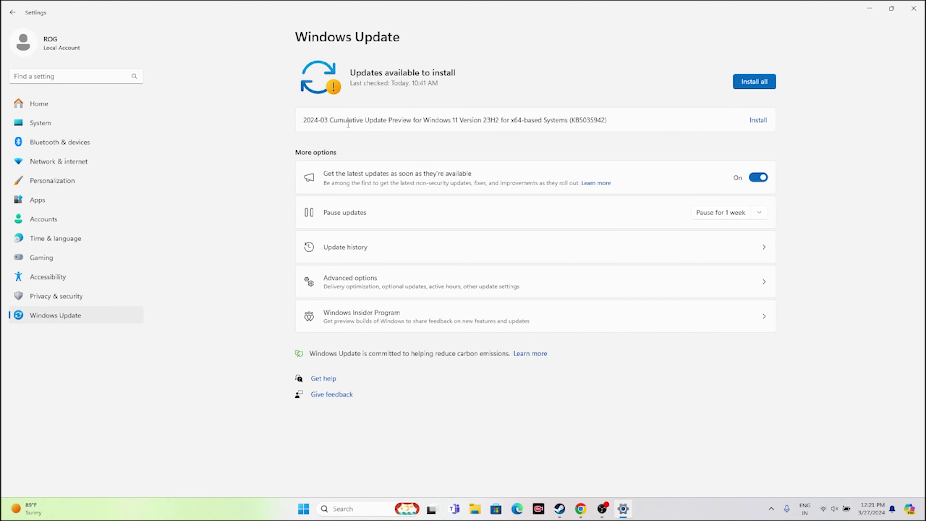
drag(324, 120, 506, 123)
drag(618, 124, 303, 124)
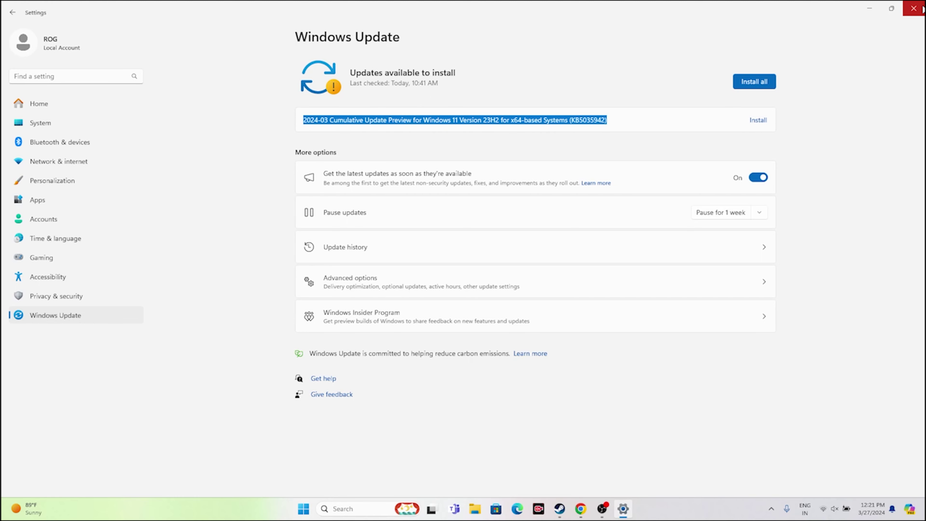
click(914, 8)
click(570, 509)
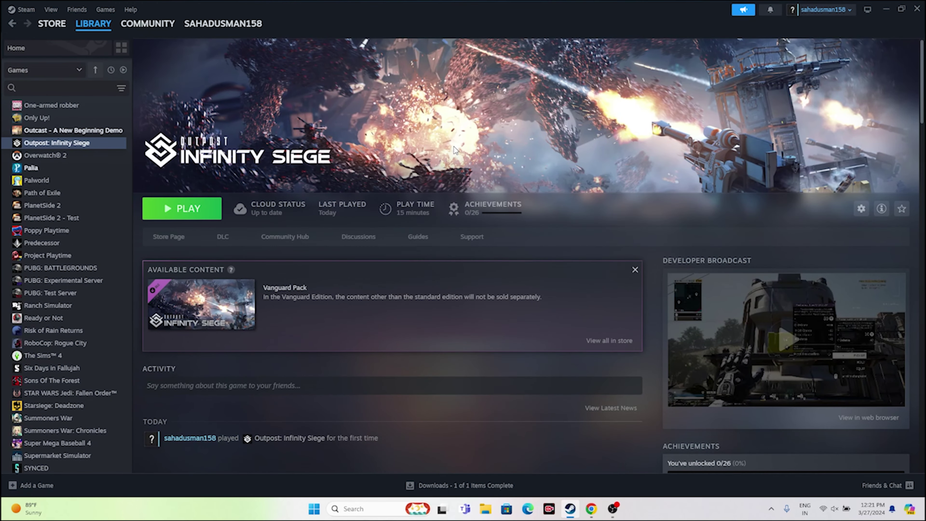
click(884, 11)
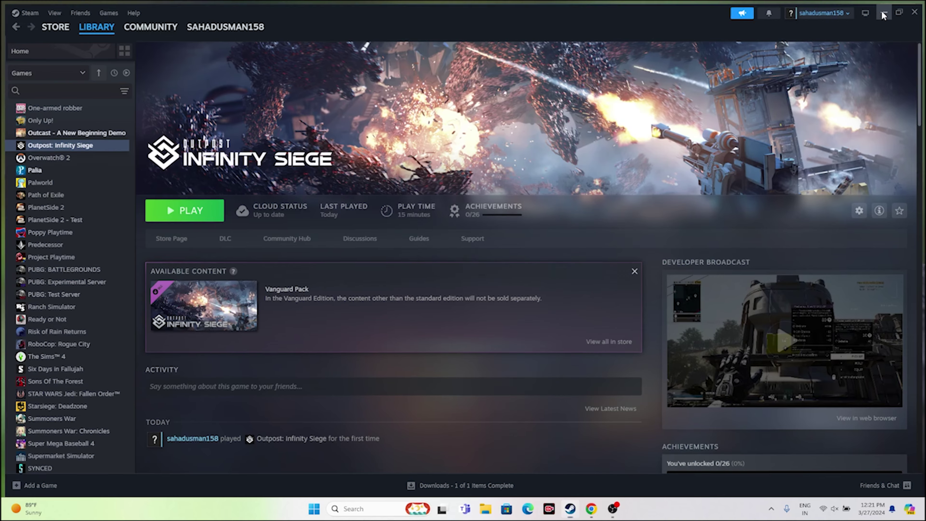
- Switch to Chrome and choose GeForce and GeForce RTX 40 Series as product type and series on NVIDIA's driver download page
click(591, 508)
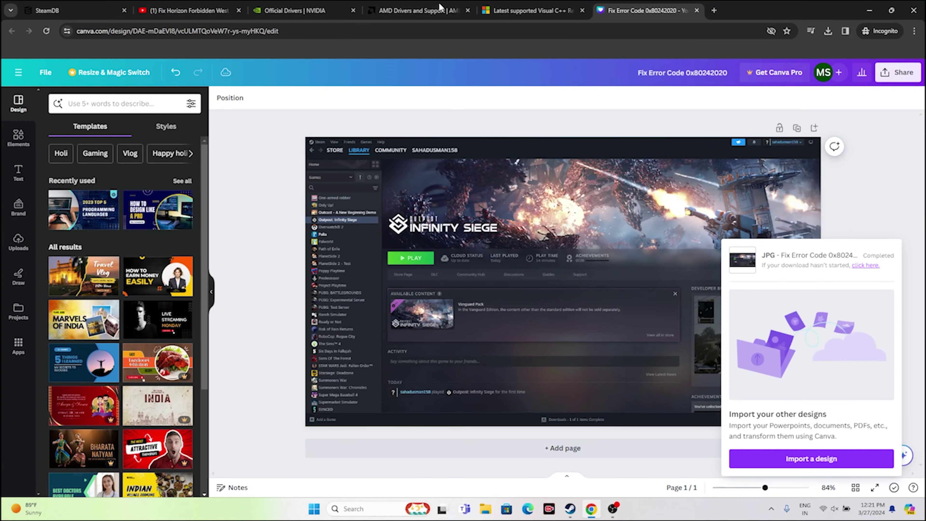
click(316, 5)
click(408, 10)
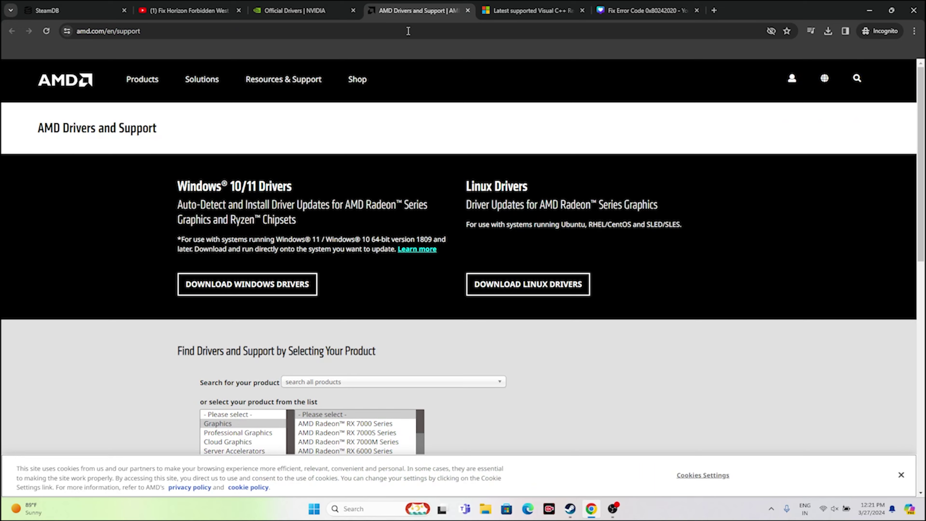
click(330, 12)
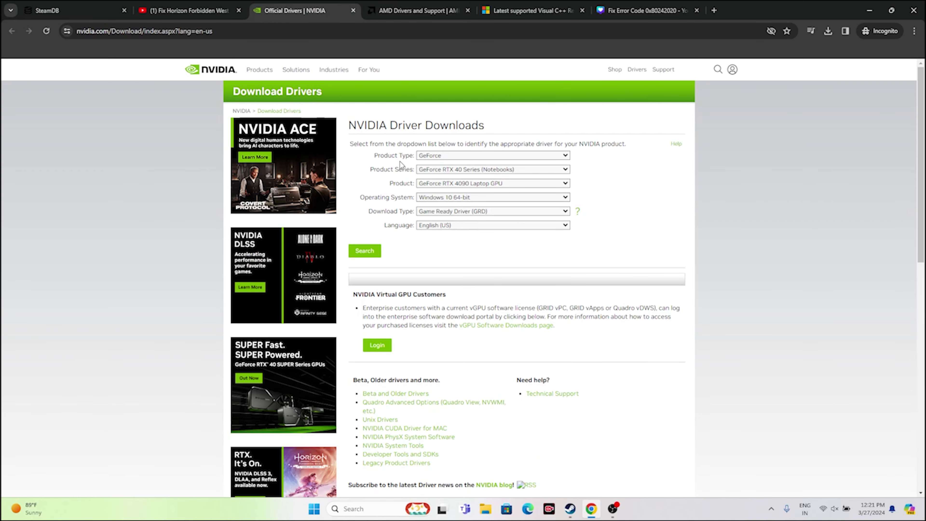
click(433, 156)
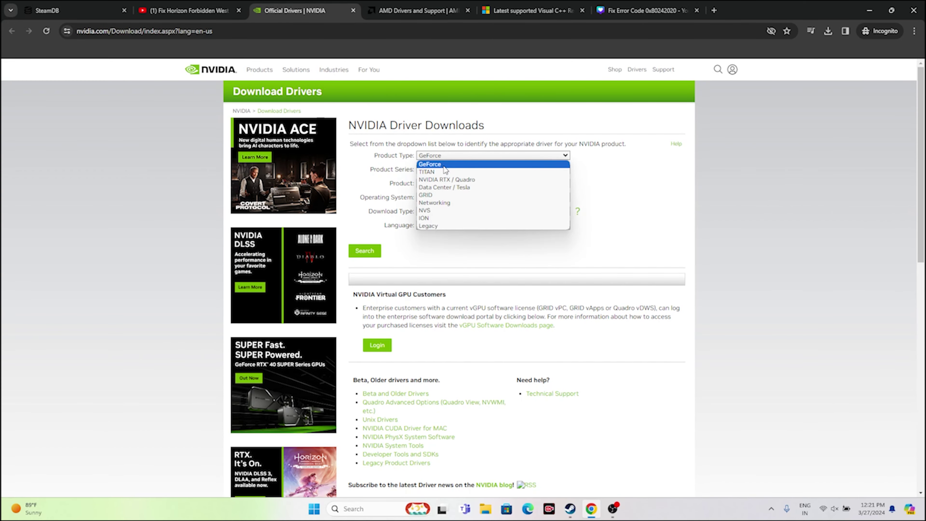
click(443, 165)
click(456, 170)
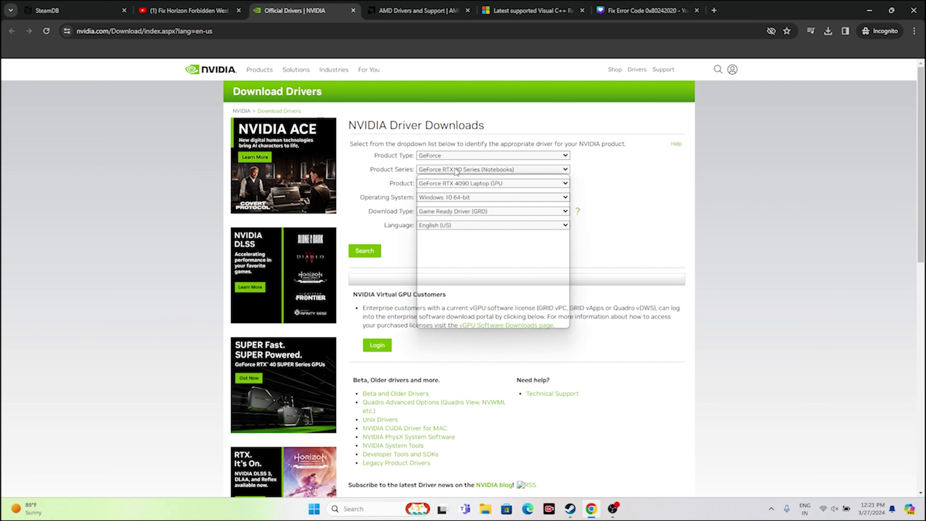
click(456, 184)
key(Up)
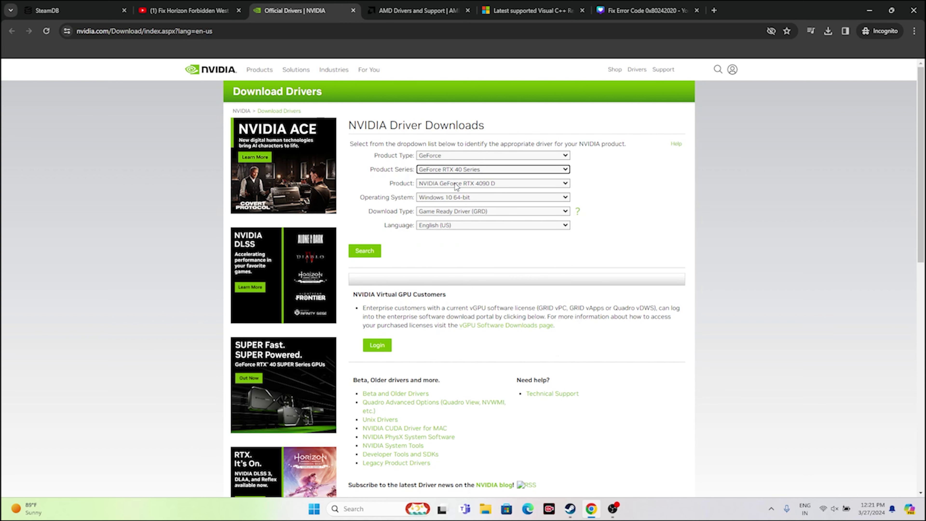
- Search NVIDIA's drivers for the GeForce RTX 4090 on Windows 11 with the Game Ready Driver (GRD) download type
click(458, 182)
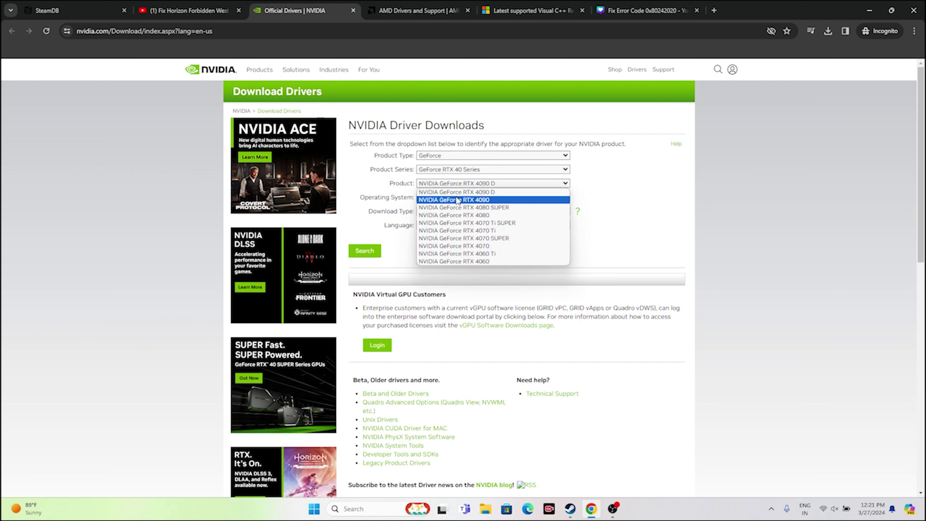
click(456, 198)
click(466, 197)
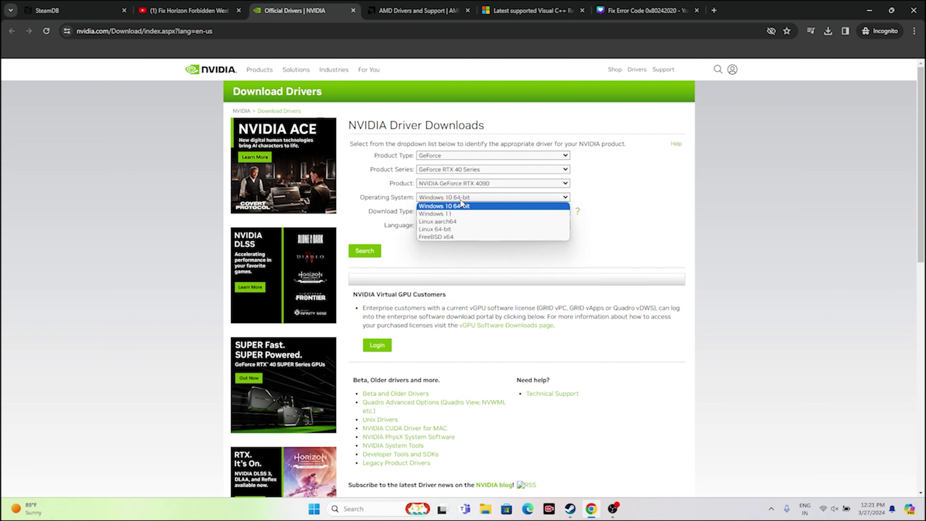
click(459, 213)
click(470, 214)
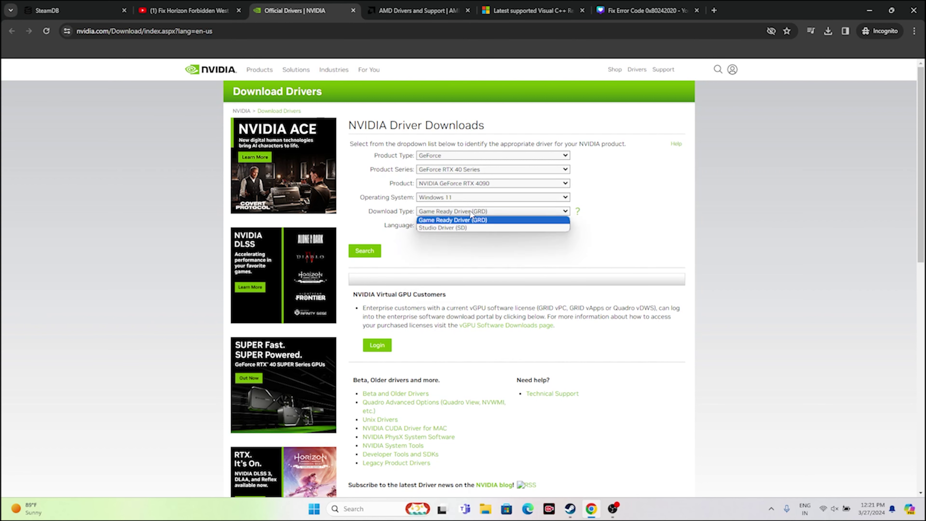
click(482, 213)
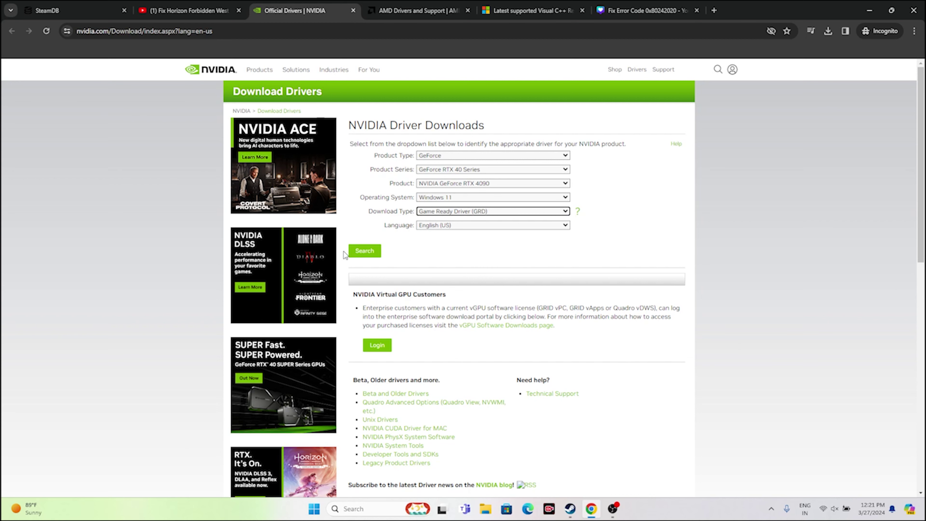
click(363, 250)
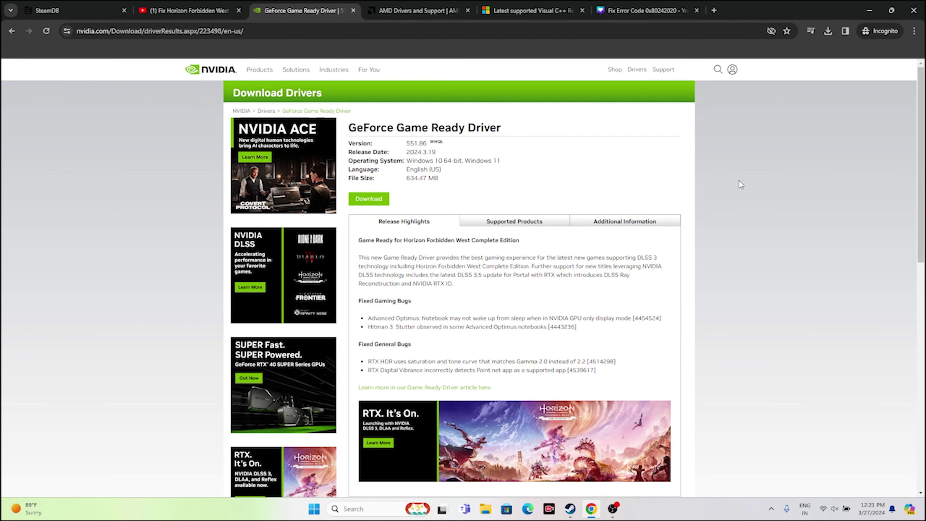
drag(408, 178, 425, 179)
click(459, 184)
- Submit the Graphics product AMD Radeon RX 7600S from the RX 7000S Series on AMD's drivers and support page
click(420, 10)
scroll(478, 183, down, 5)
click(215, 233)
click(317, 240)
click(457, 232)
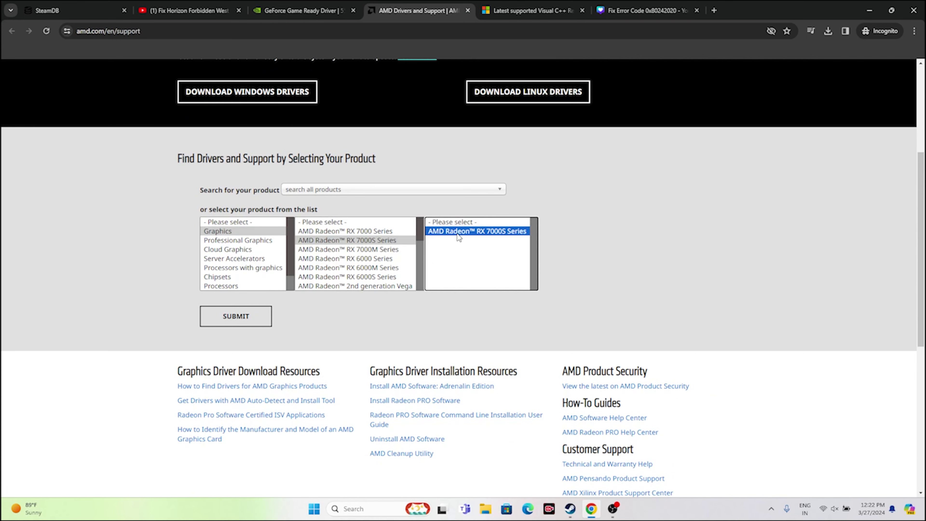
click(544, 242)
click(264, 320)
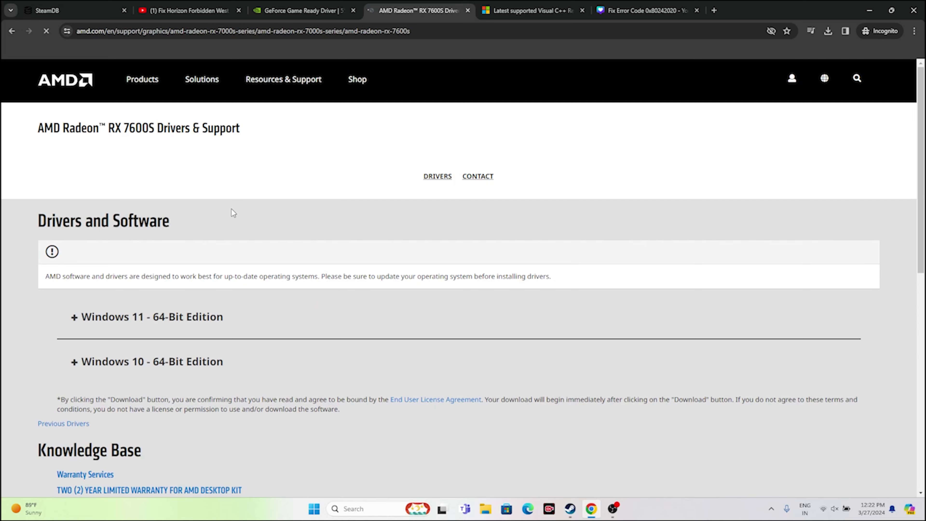
- Review the AMD driver downloads for the Windows 11 and Windows 10 64-bit editions, collapsing both sections again
scroll(231, 219, down, 3)
drag(233, 207, 75, 208)
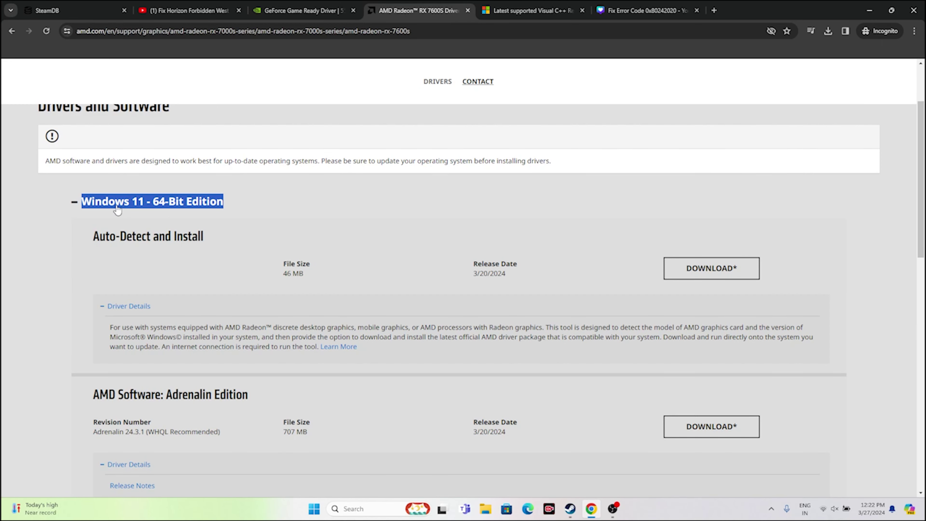
click(75, 202)
click(187, 248)
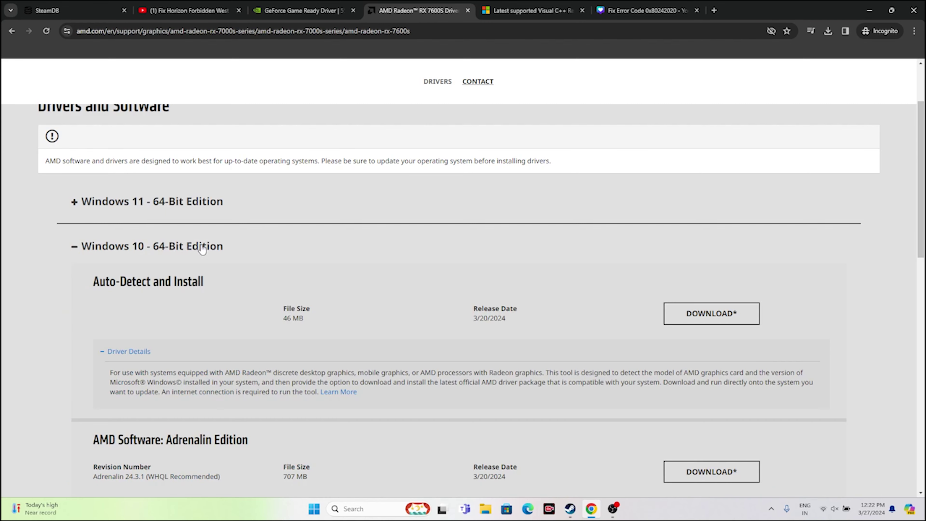
click(187, 249)
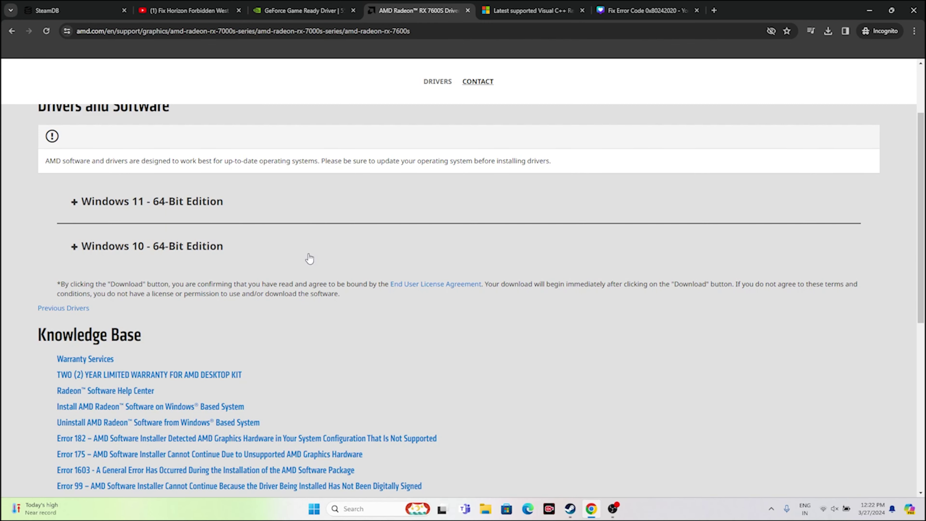
- Find the download links for the latest Microsoft Visual C++ Redistributable version on the Microsoft Learn page
click(576, 7)
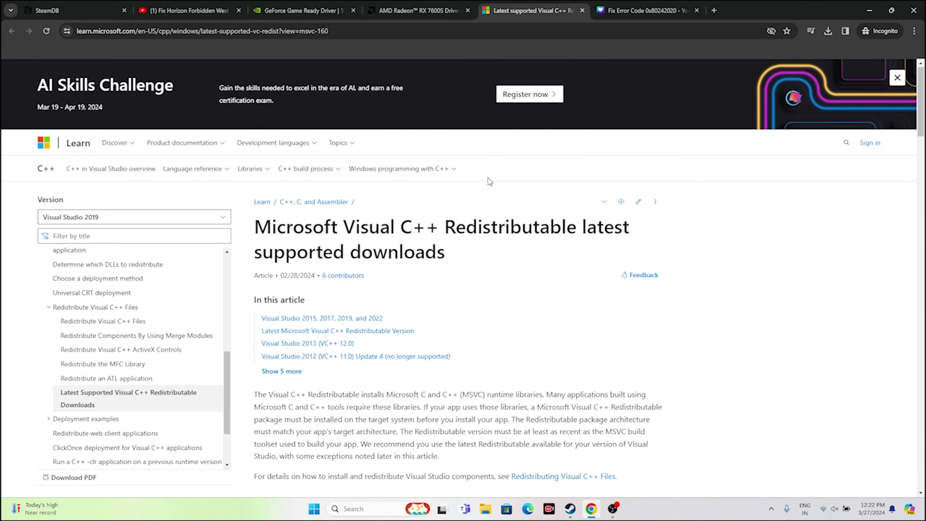
drag(473, 168, 258, 130)
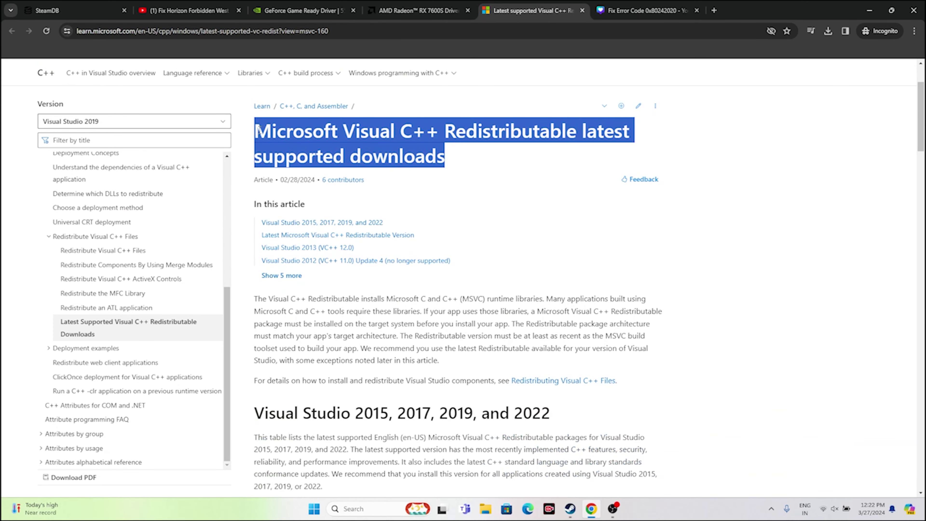
click(459, 155)
scroll(459, 156, down, 10)
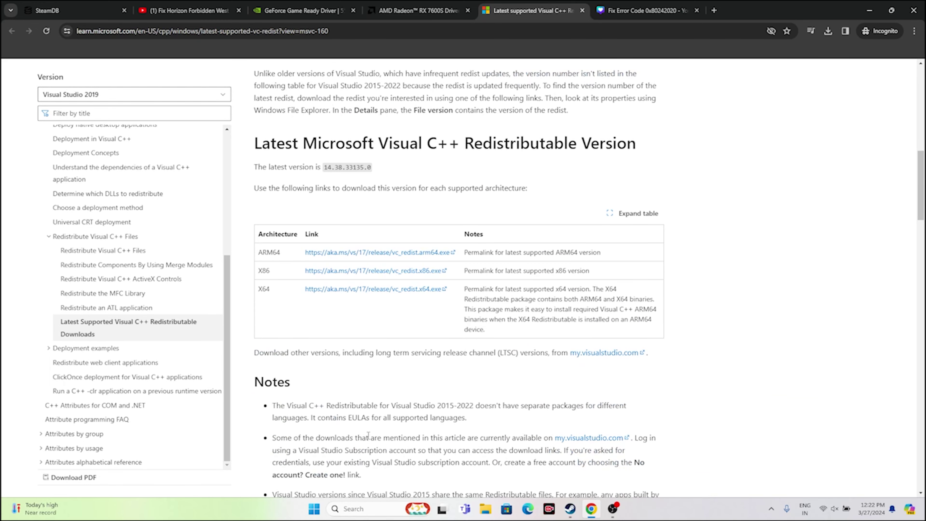
- Look up the system type in the device specifications of Windows Settings, return to the redistributable page and minimize Chrome
click(351, 510)
click(378, 318)
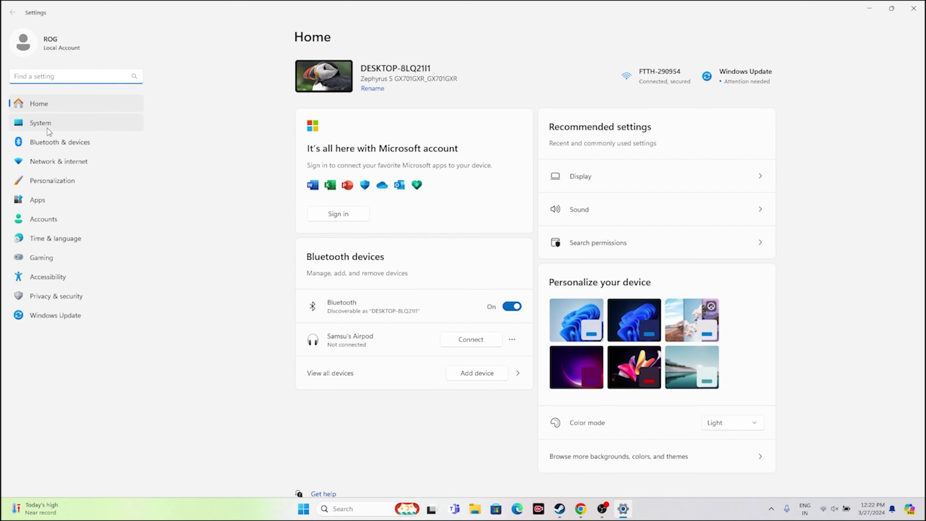
click(40, 122)
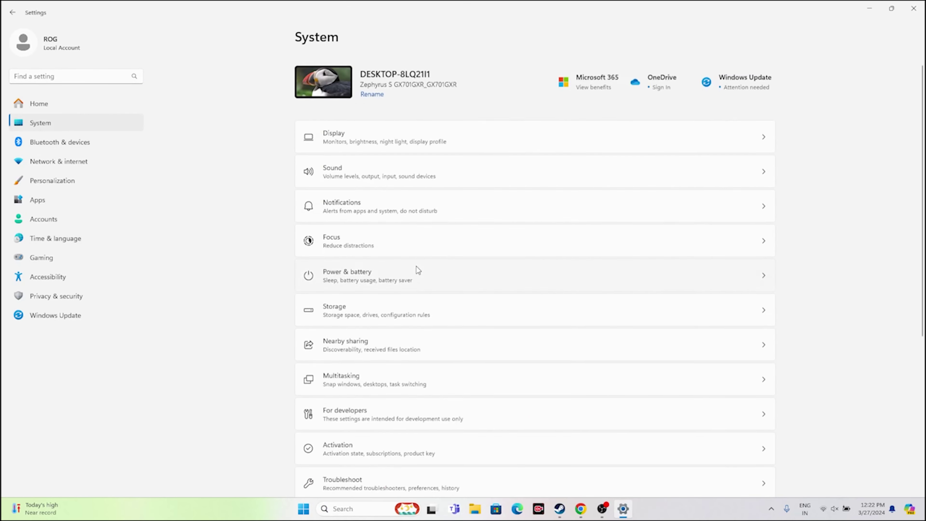
scroll(417, 267, down, 5)
click(342, 458)
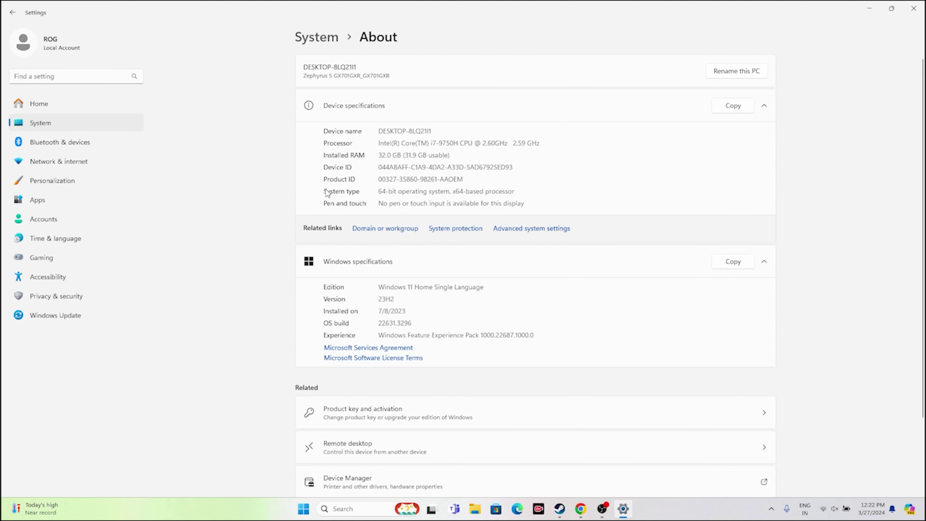
drag(379, 191, 515, 192)
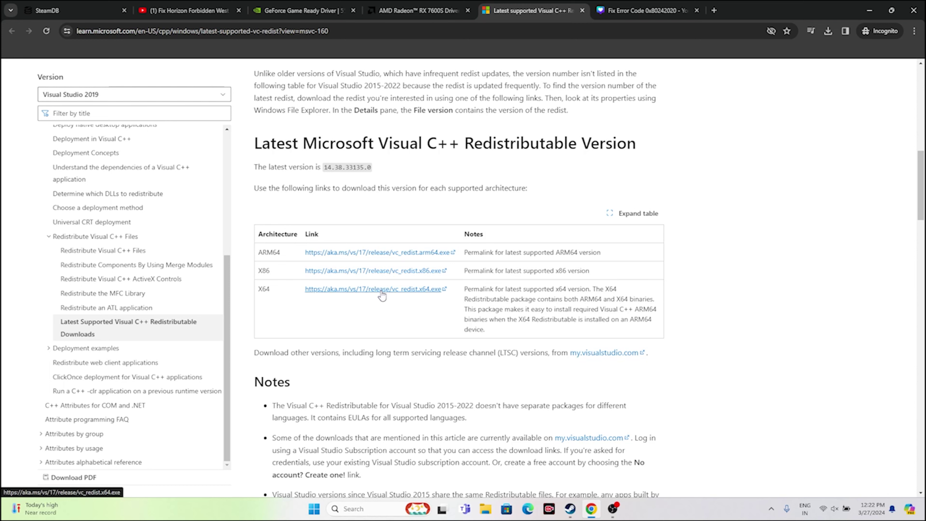
click(869, 9)
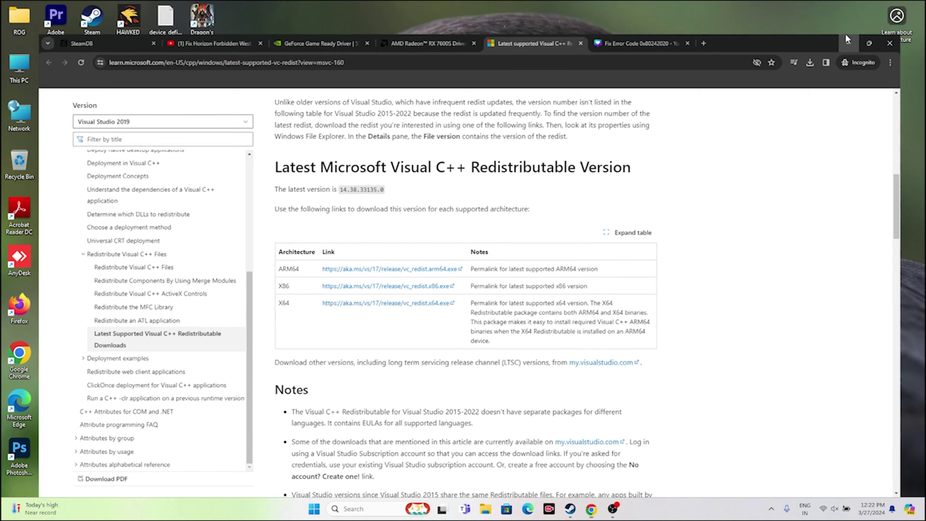
- Switch to Steam and view the installed files settings in the properties of Outpost: Infinity Siege, closing them again
click(570, 508)
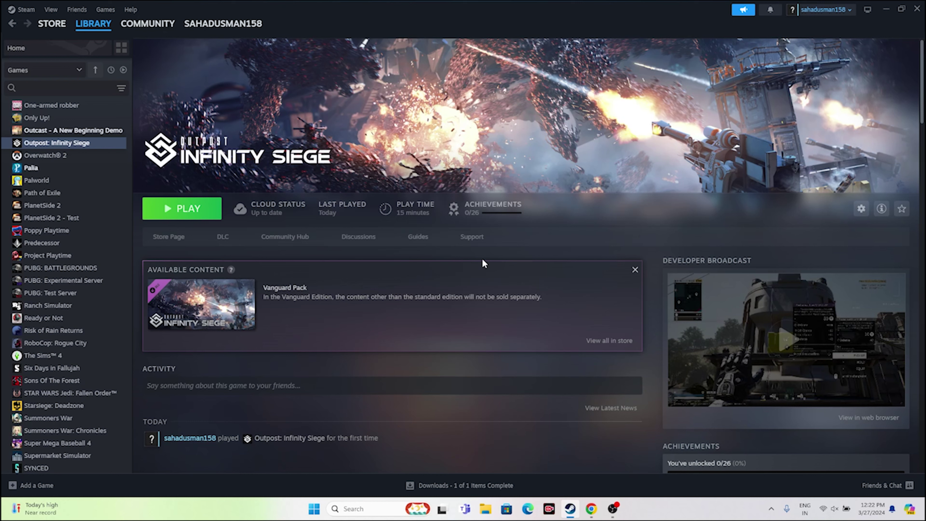
right_click(54, 143)
click(68, 213)
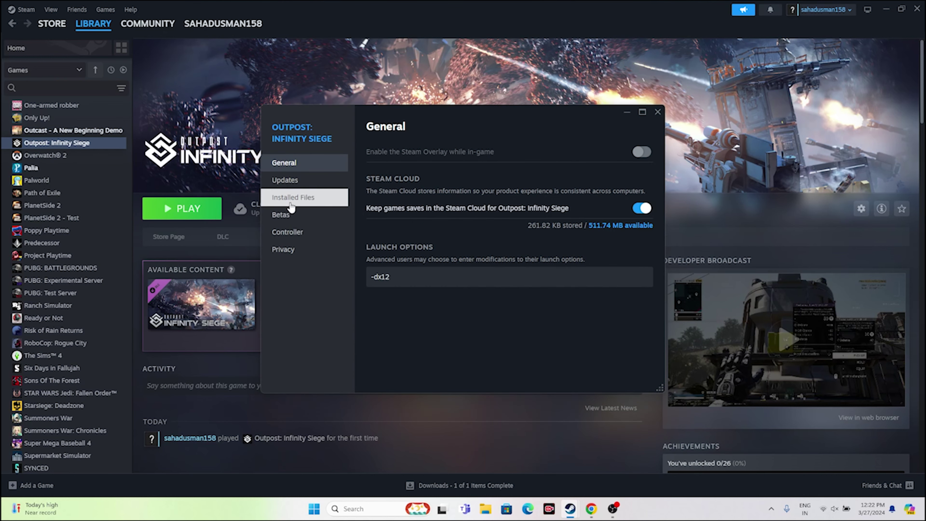
click(291, 200)
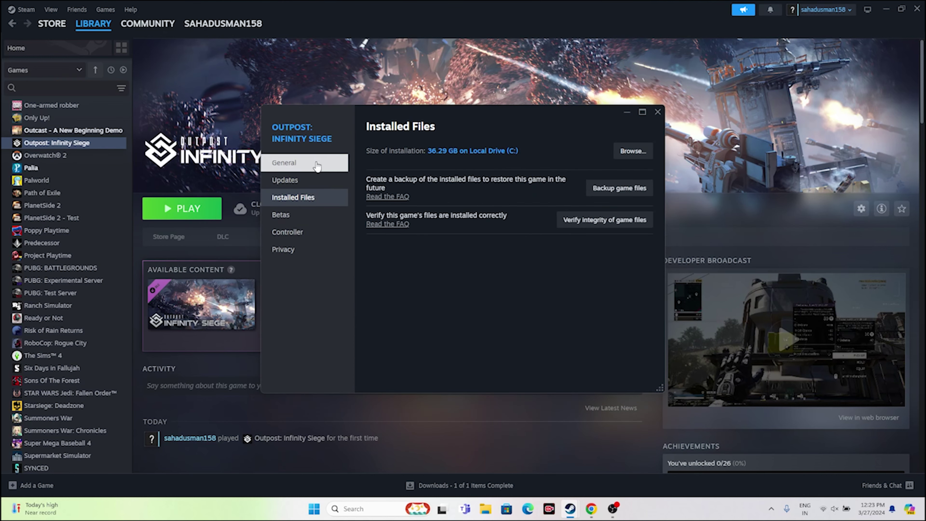
click(657, 113)
- Look over the management options for Outpost: Infinity Siege, including Uninstall, without choosing any
right_click(62, 142)
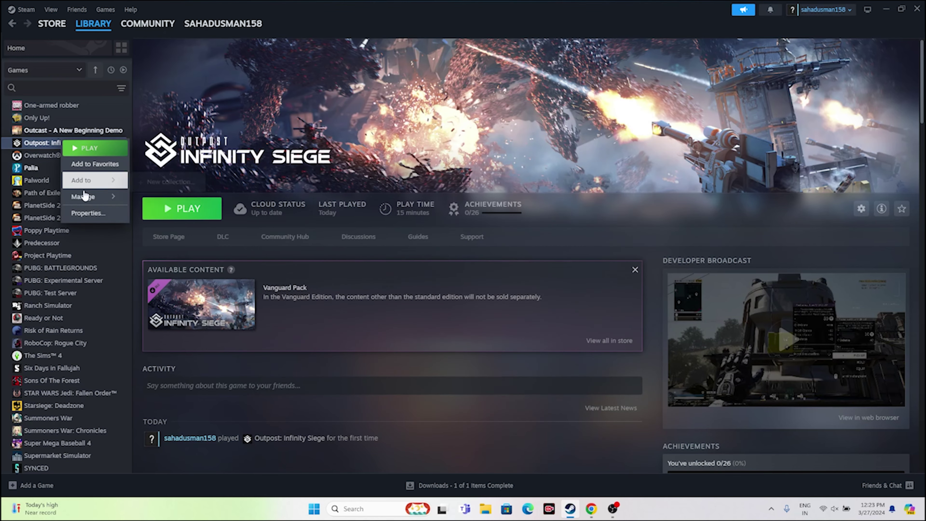
mouse_move(91, 196)
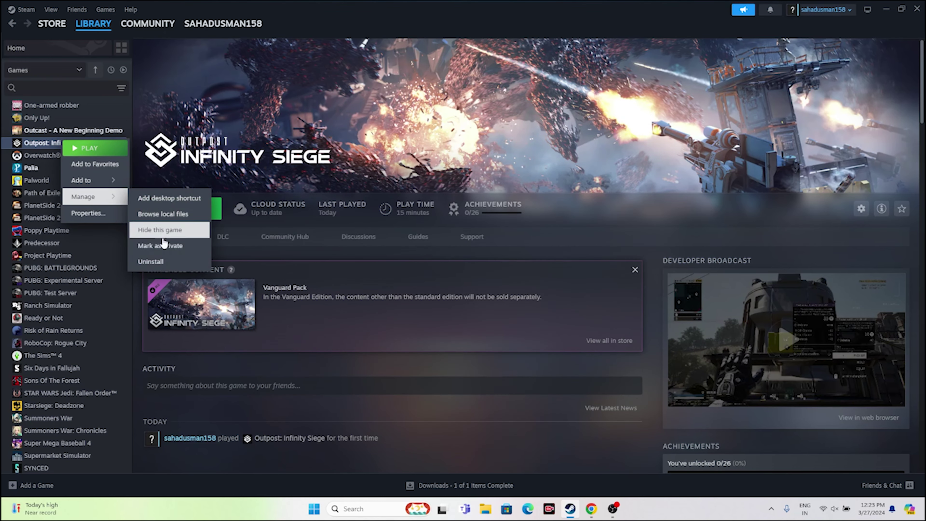
click(597, 260)
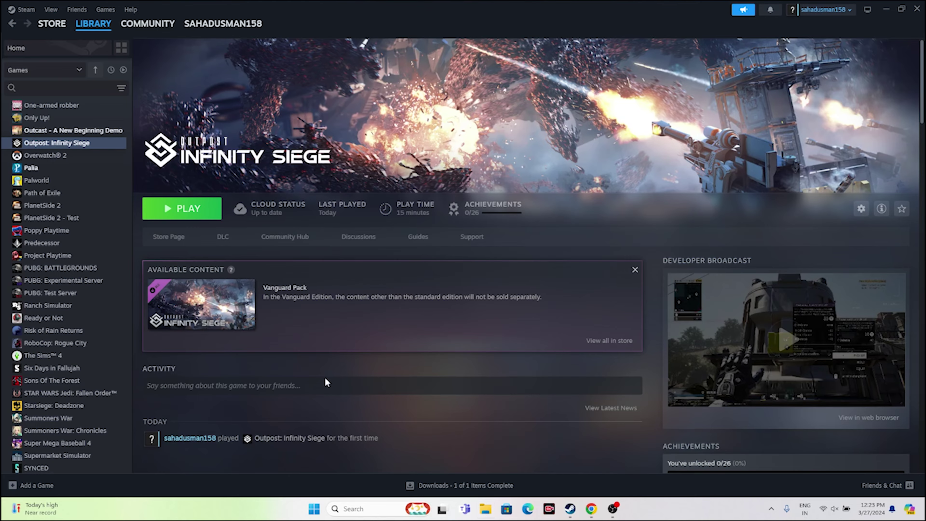
- Check the PC's drives and their free space under This PC in File Explorer, closing the window again
key(super+e)
click(37, 322)
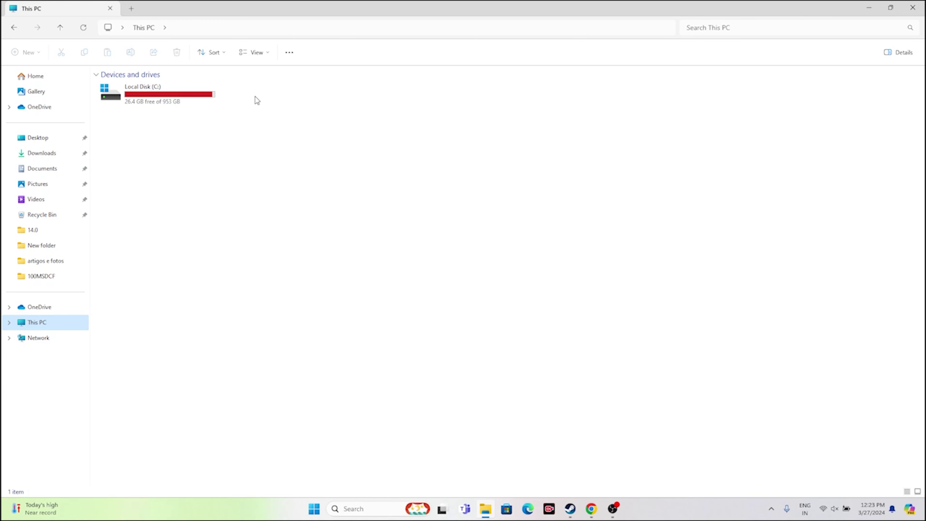
click(913, 7)
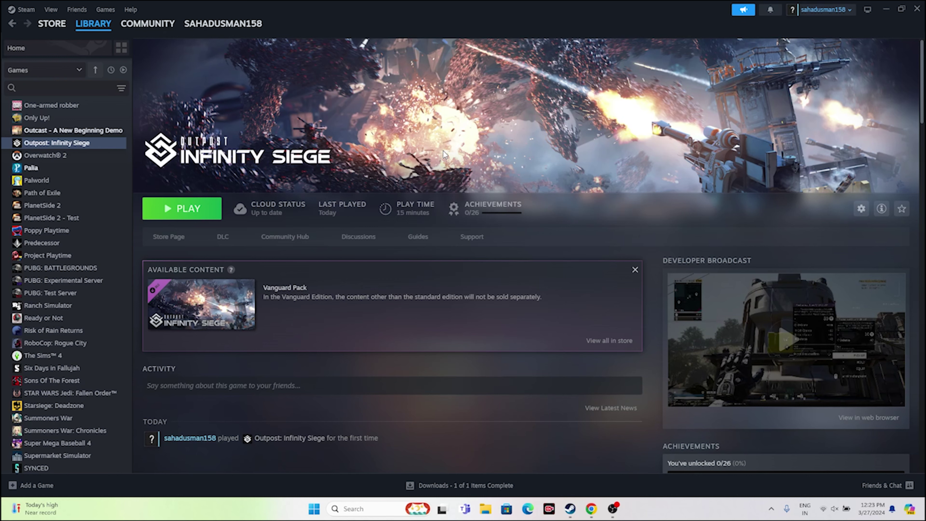
- Verify the integrity of the installed game files of Outpost: Infinity Siege and close its properties
right_click(63, 143)
mouse_move(94, 191)
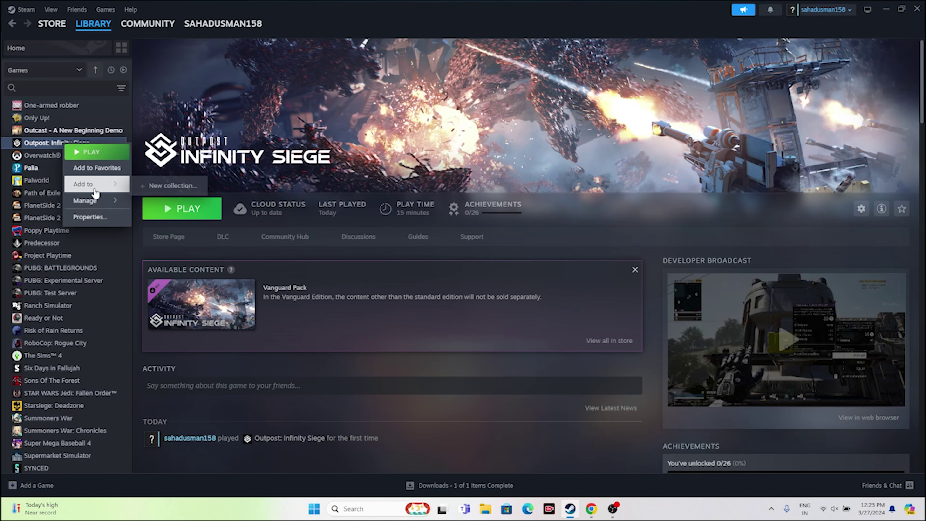
click(90, 217)
click(293, 197)
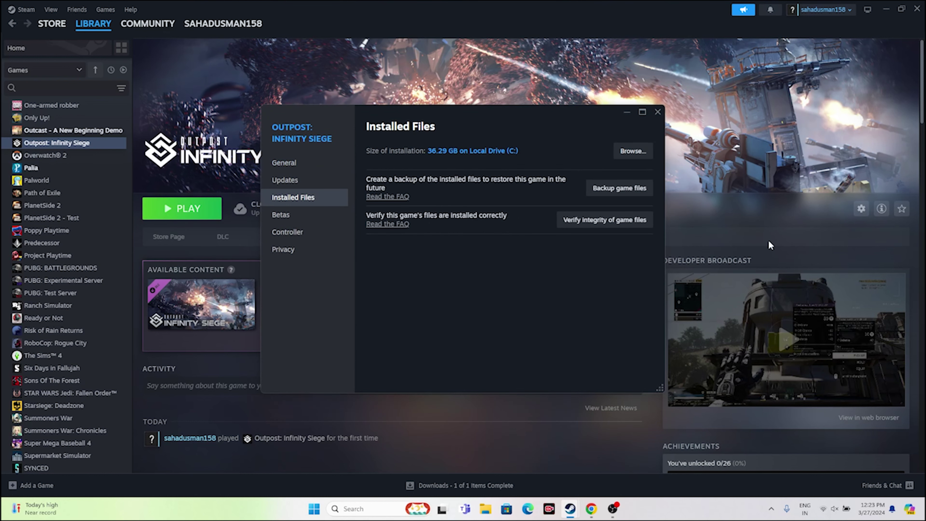
click(616, 221)
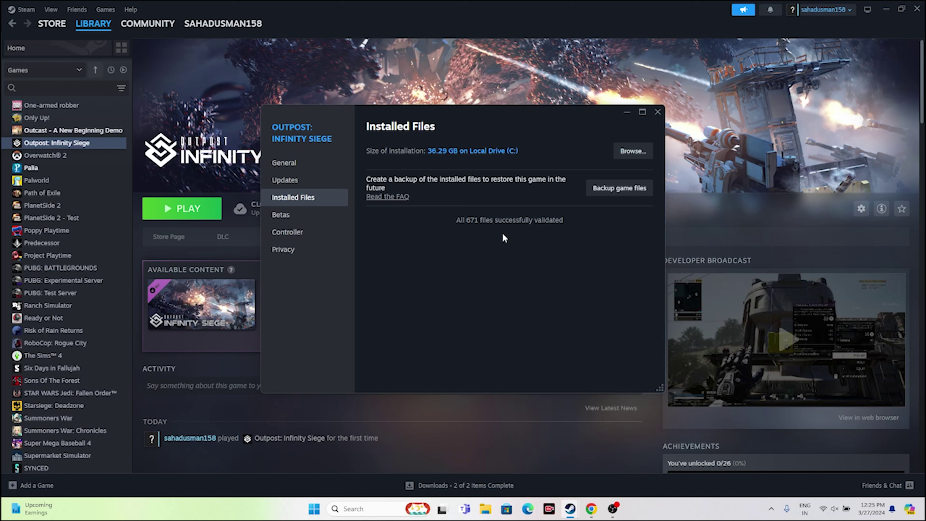
click(657, 112)
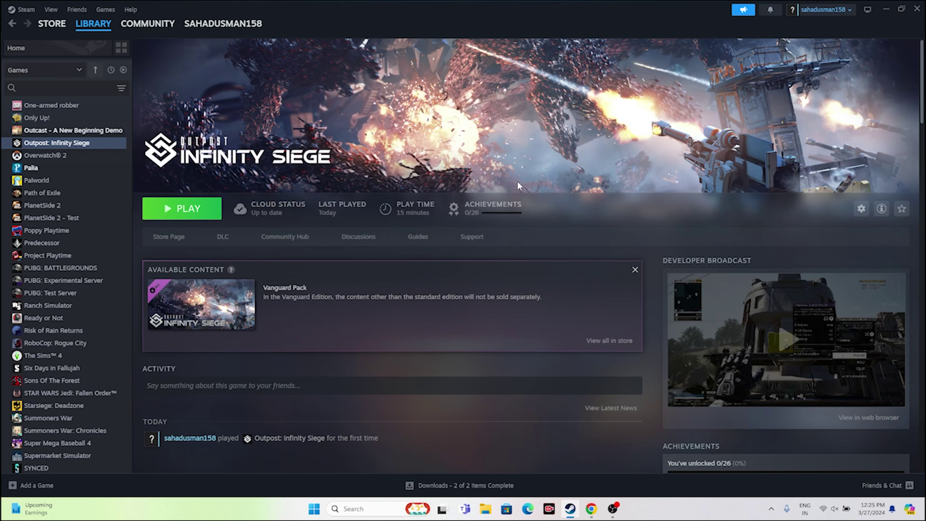
- Raise the system volume to 100
key(XF86AudioRaiseVolume)
key(XF86AudioRaiseVolume)
key(XF86AudioRaiseVolume)
key(XF86AudioRaiseVolume)
key(XF86AudioRaiseVolume)
key(XF86AudioRaiseVolume)
key(XF86AudioRaiseVolume)
key(XF86AudioRaiseVolume)
key(XF86AudioRaiseVolume)
key(XF86AudioRaiseVolume)
key(XF86AudioRaiseVolume)
key(XF86AudioRaiseVolume)
key(XF86AudioRaiseVolume)
key(XF86AudioRaiseVolume)
key(XF86AudioRaiseVolume)
key(XF86AudioRaiseVolume)
key(XF86AudioRaiseVolume)
key(XF86AudioRaiseVolume)
key(XF86AudioRaiseVolume)
key(XF86AudioRaiseVolume)
key(XF86AudioRaiseVolume)
key(XF86AudioRaiseVolume)
key(XF86AudioRaiseVolume)
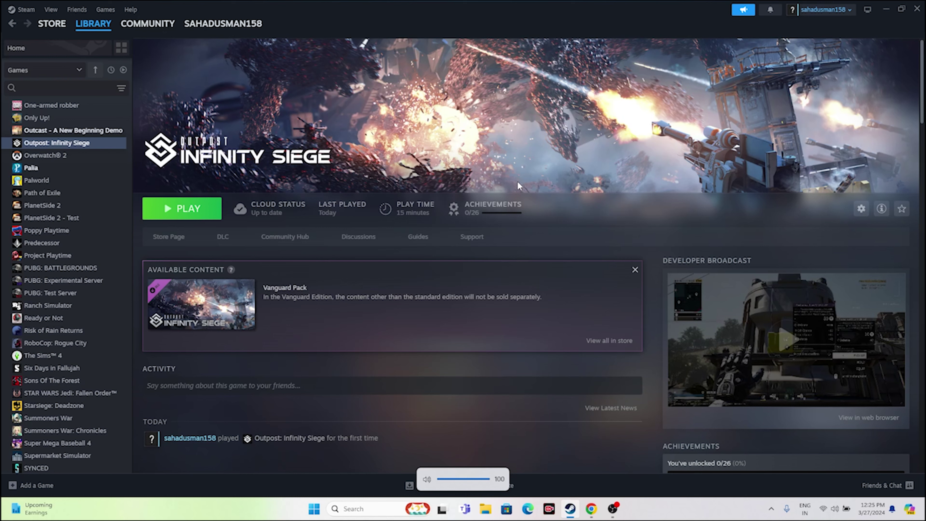